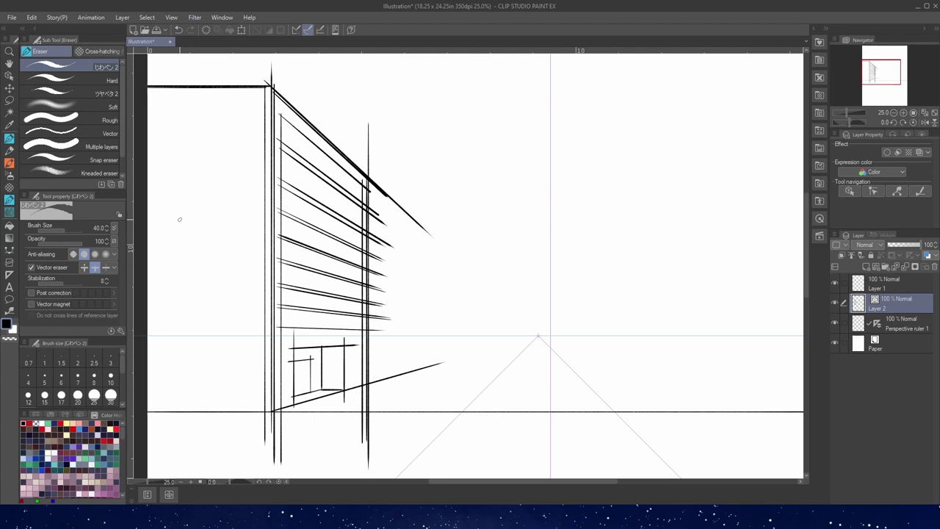
# Cycle the Vector eraser through Erase touched area, Erase up to intersection and Whole line modes
pyautogui.click(84, 268)
pyautogui.click(95, 269)
pyautogui.click(105, 268)
# Trim the window lines' overshooting ends at the building's left wall with the intersection eraser
pyautogui.click(85, 267)
pyautogui.moveTo(290, 121); pyautogui.dragTo(289, 242)
pyautogui.moveTo(301, 123); pyautogui.dragTo(302, 248)
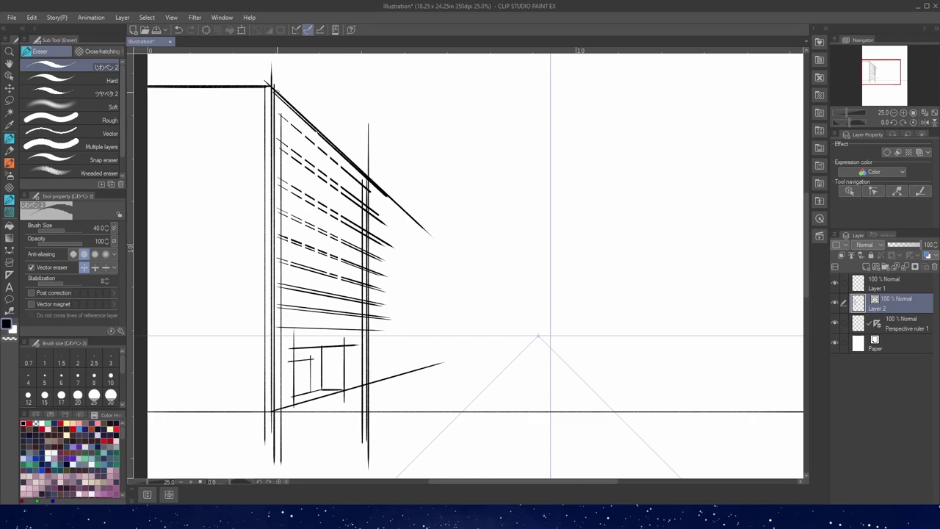
pyautogui.scroll(2, 273, 89)
pyautogui.scroll(5, 271, 87)
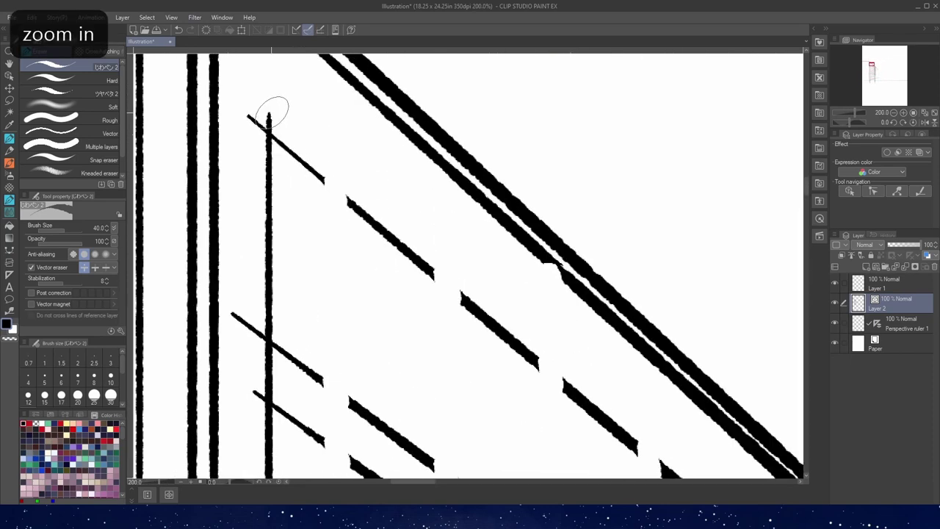
pyautogui.scroll(1, 269, 119)
pyautogui.click(270, 126)
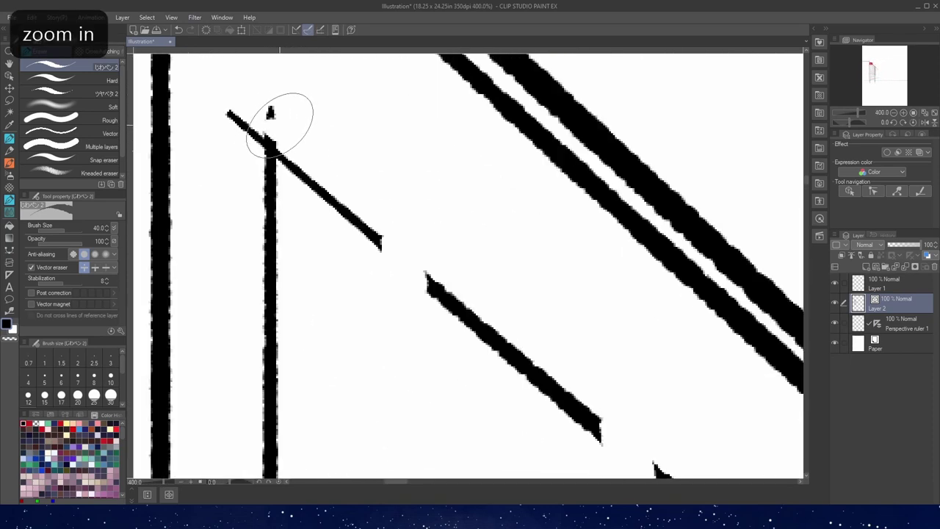
# With the Object tool, drag the vertical line's top endpoint down to meet the diagonal
pyautogui.click(9, 75)
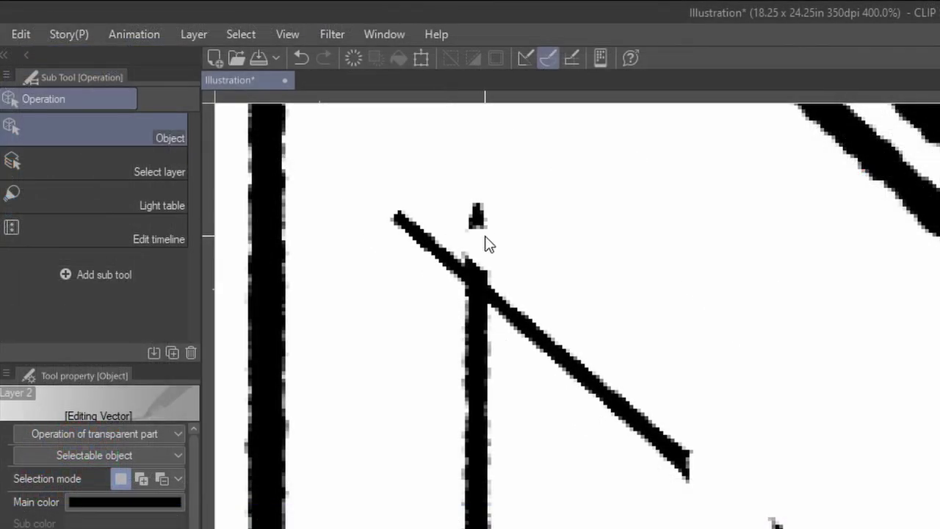
pyautogui.click(475, 275)
pyautogui.moveTo(470, 256); pyautogui.dragTo(478, 282)
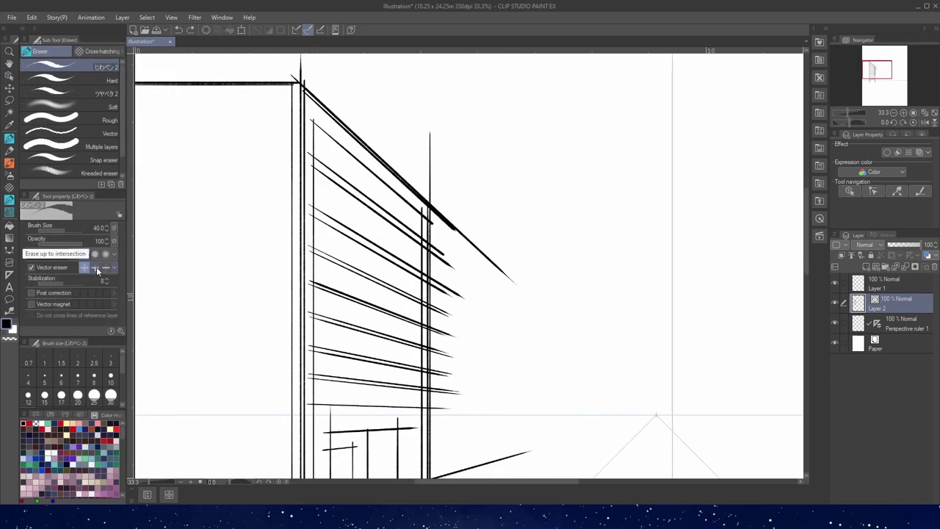
# Trim overshooting window line ends and clean up the door lines with the intersection eraser
pyautogui.click(96, 268)
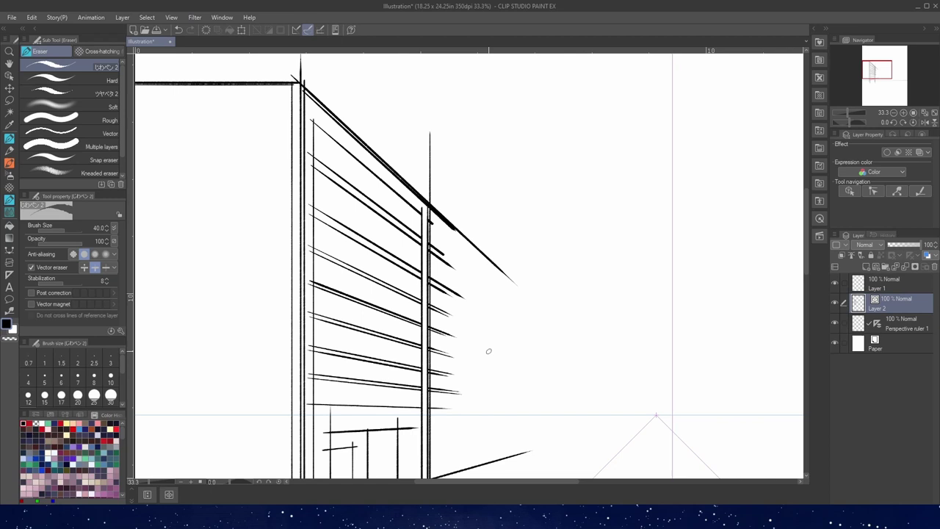
pyautogui.moveTo(436, 238); pyautogui.dragTo(444, 387)
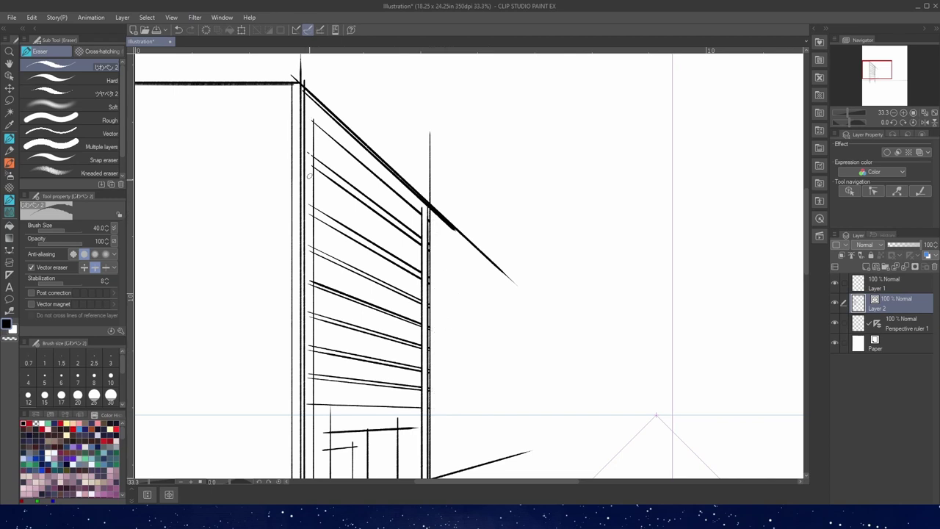
pyautogui.moveTo(309, 176); pyautogui.dragTo(330, 430)
pyautogui.moveTo(398, 411); pyautogui.dragTo(417, 428)
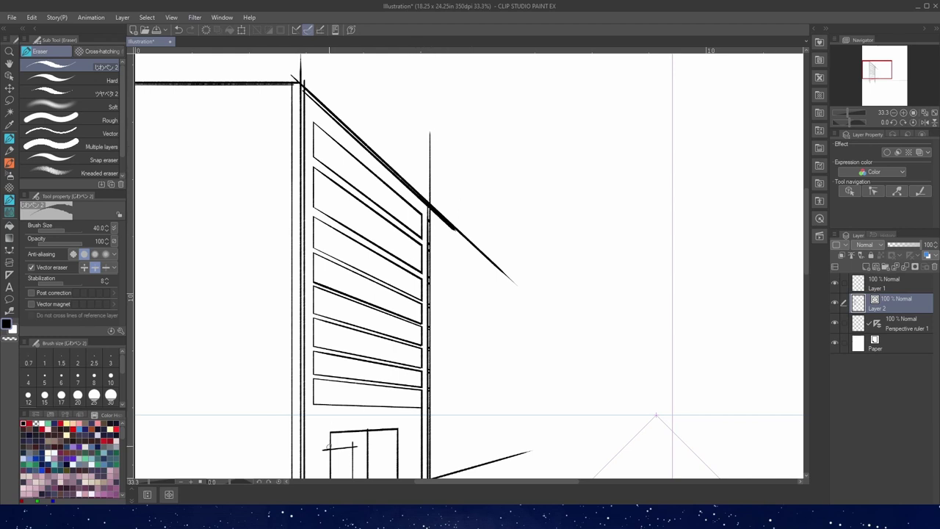
pyautogui.click(327, 447)
pyautogui.click(354, 442)
# Remove the duplicate roof-corner strokes and the guide strokes beside the building
pyautogui.click(302, 79)
pyautogui.click(292, 82)
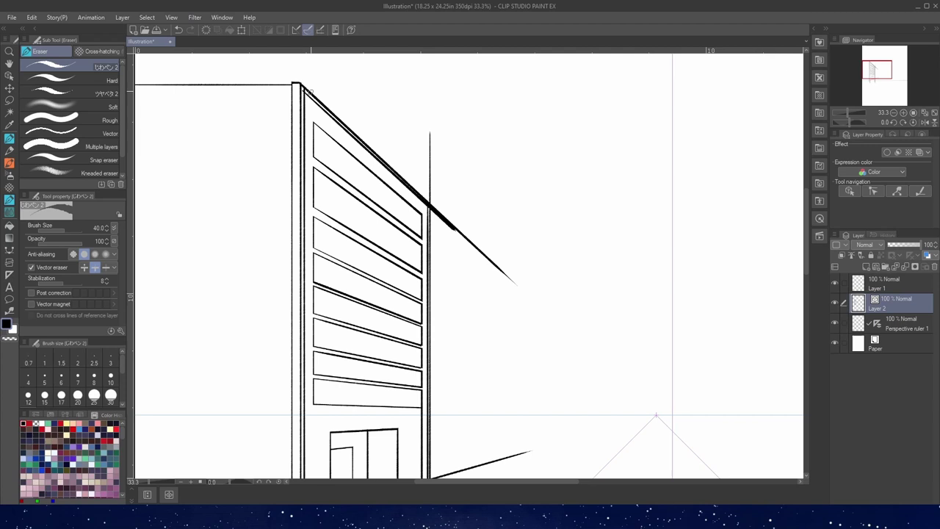
pyautogui.click(303, 89)
pyautogui.click(429, 193)
pyautogui.click(434, 211)
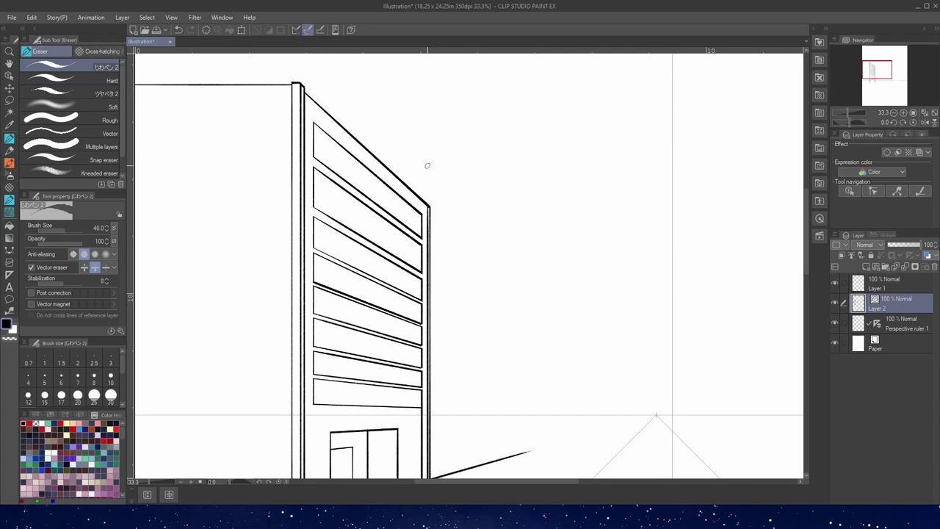
# Erase leftover building lines and stray strokes below the horizon and around the door
pyautogui.scroll(-2, 807, 228)
pyautogui.scroll(-1, 808, 228)
pyautogui.click(307, 433)
pyautogui.click(424, 433)
pyautogui.click(424, 375)
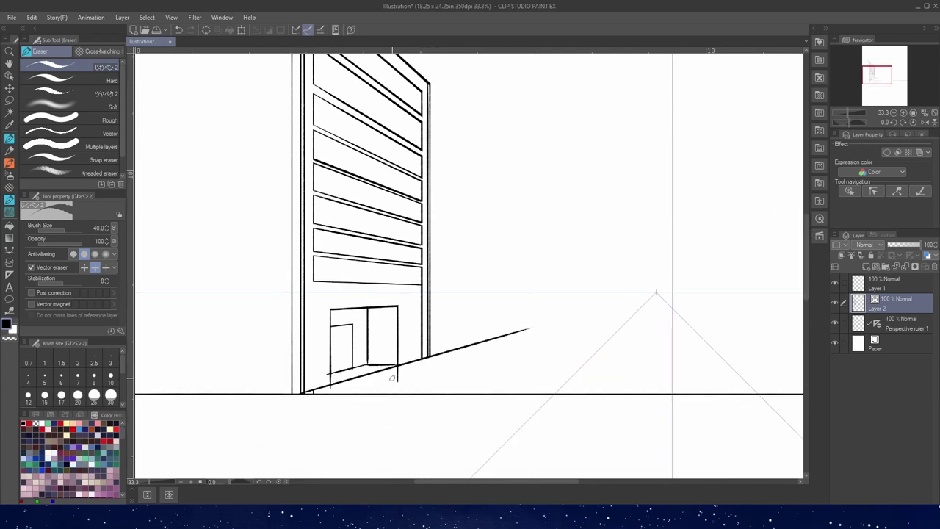
pyautogui.click(397, 375)
pyautogui.click(477, 342)
pyautogui.click(334, 385)
pyautogui.scroll(2, 811, 191)
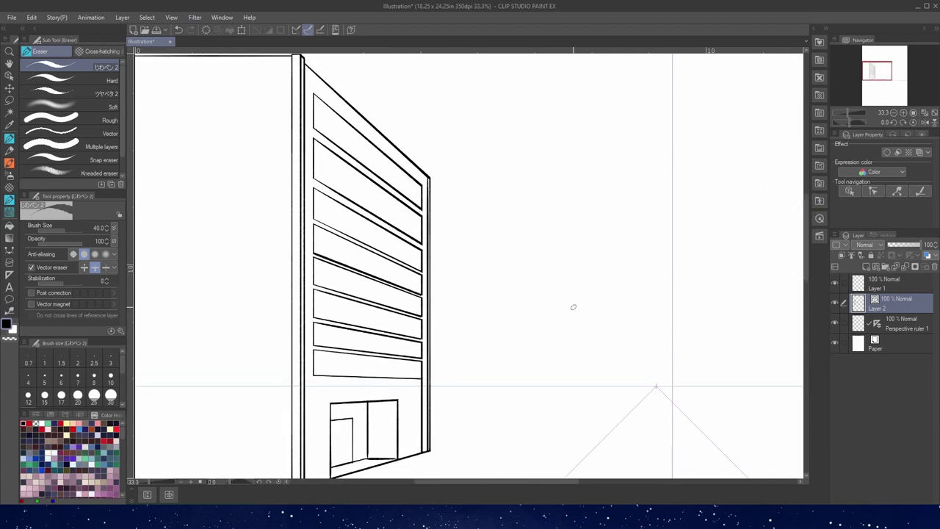
# Try erasing the window bands with the Whole line eraser, then undo the accidental erasure
pyautogui.click(107, 269)
pyautogui.moveTo(386, 147); pyautogui.dragTo(396, 367)
pyautogui.hotkey('ctrl', 'z')
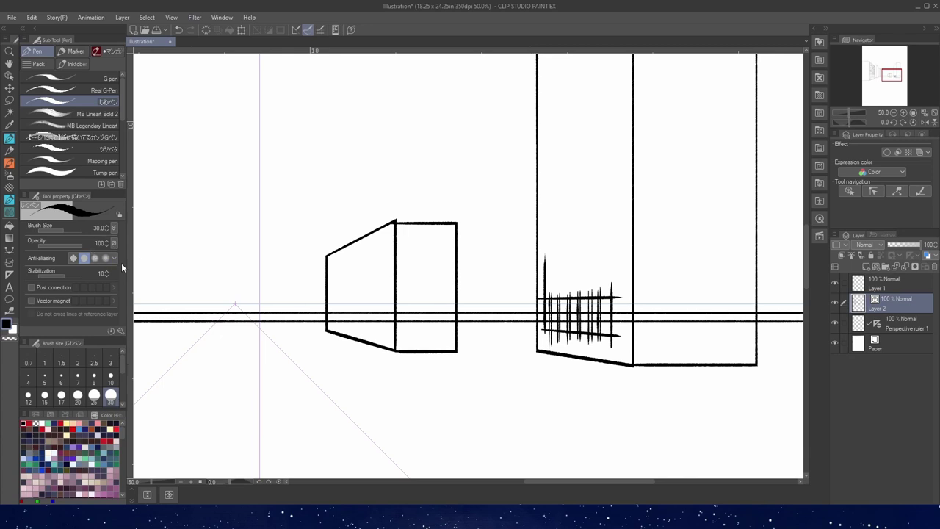
# Erase the middle hatch lines on the far building with the Whole line eraser
pyautogui.press('e')
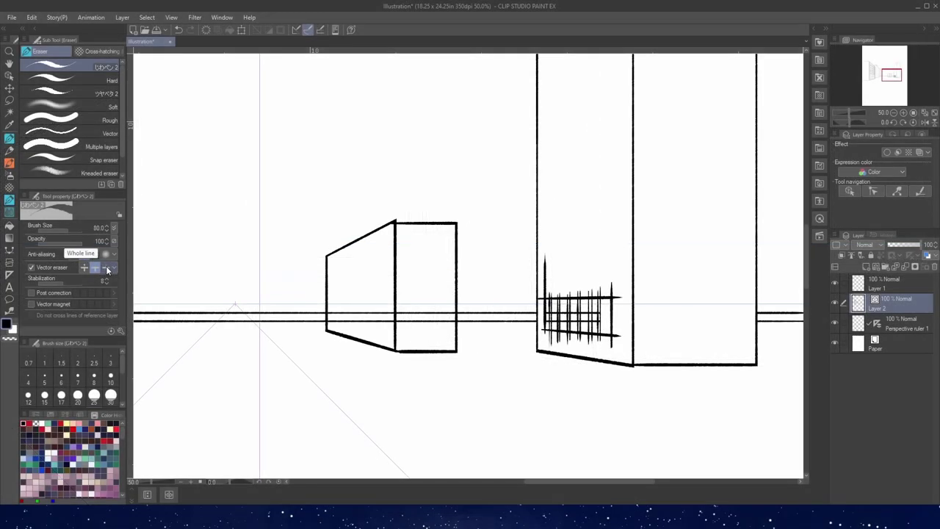
pyautogui.click(107, 268)
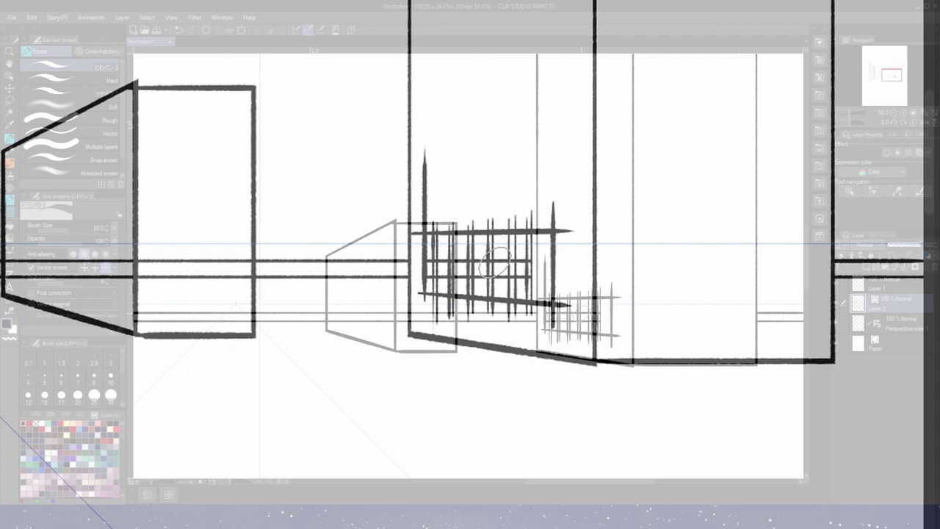
pyautogui.moveTo(502, 262); pyautogui.dragTo(505, 297)
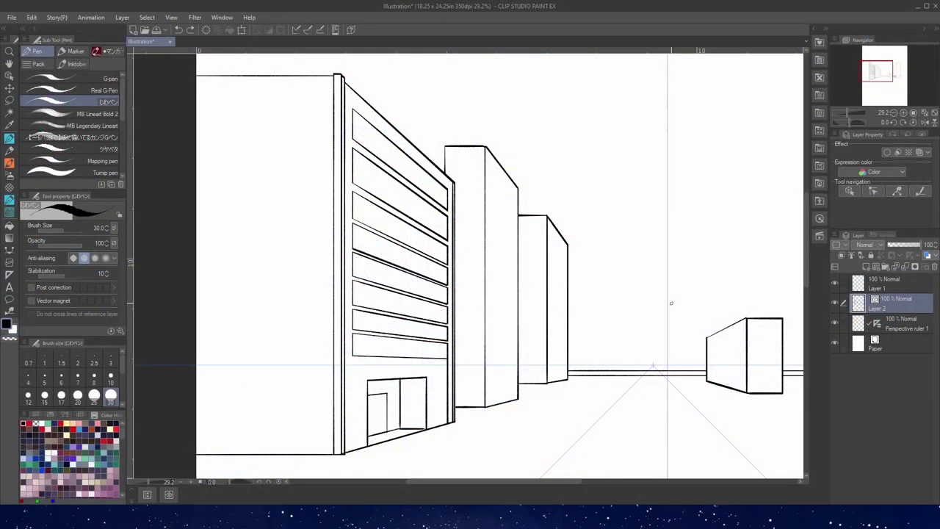
# Add Layer 3, move it beneath line-art Layer 2, and switch to the Fill tool
pyautogui.click(869, 265)
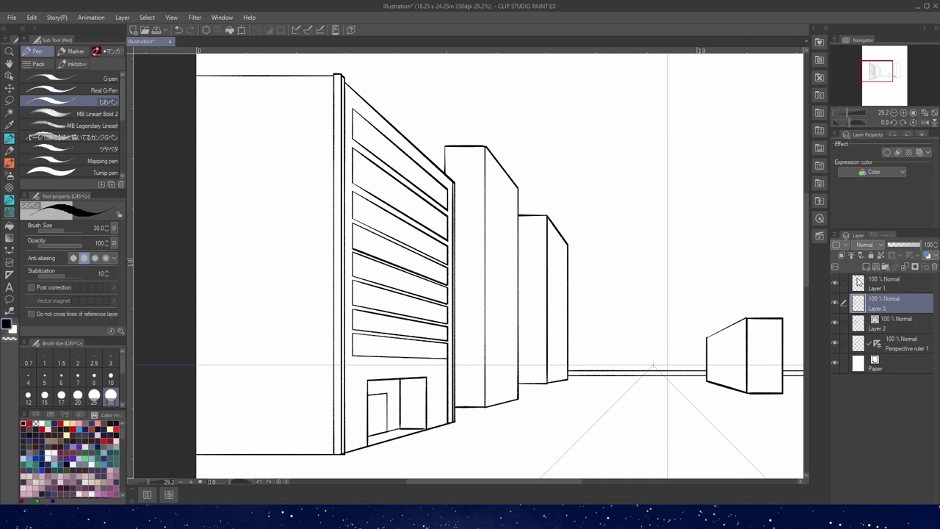
pyautogui.moveTo(894, 303); pyautogui.dragTo(899, 325)
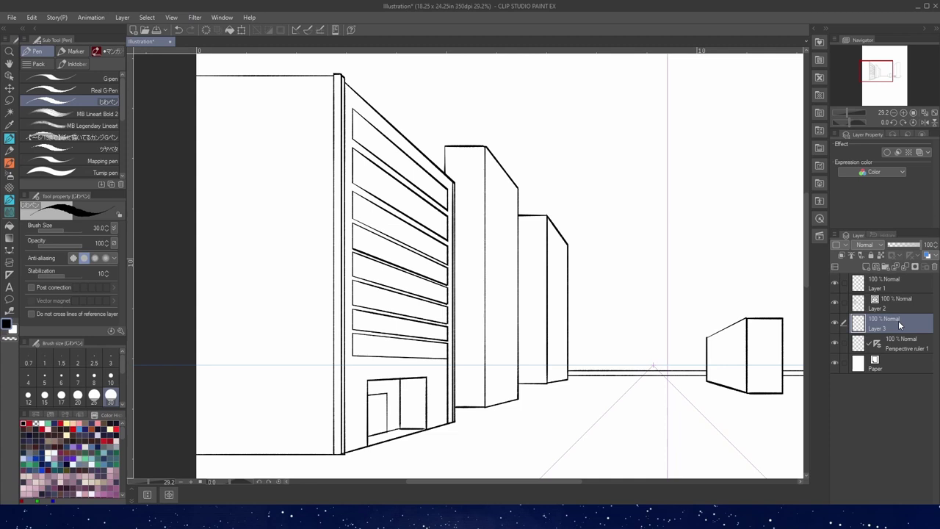
pyautogui.press('g')
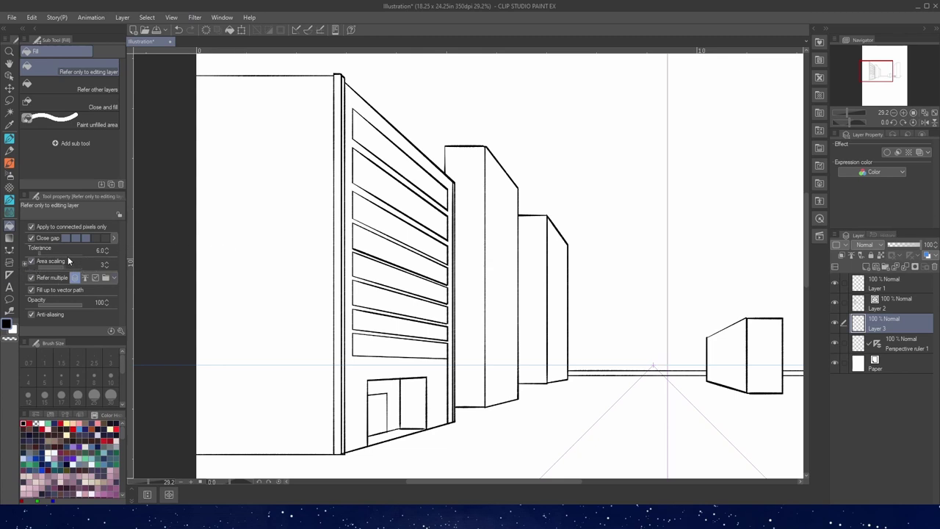
# Bucket-fill the near building's wall, edge strips and window frame teal on Layer 3
pyautogui.click(50, 423)
pyautogui.click(331, 229)
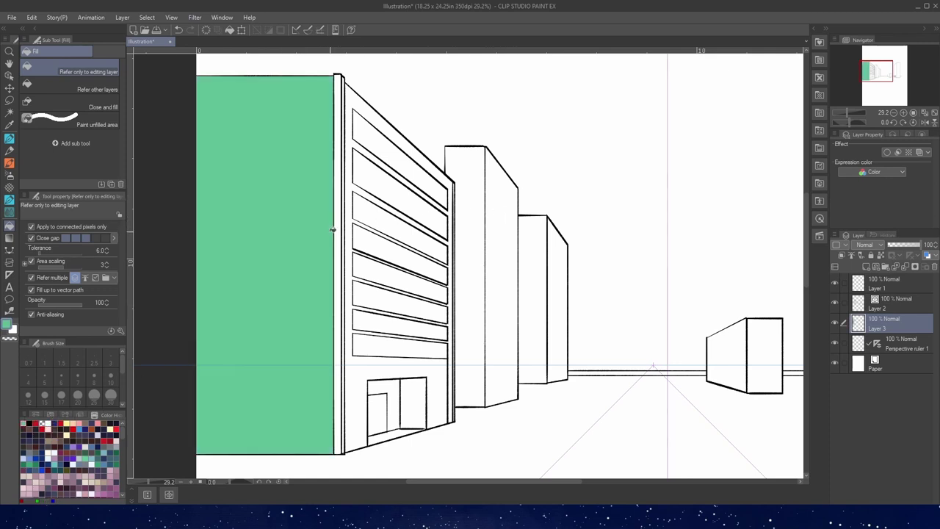
pyautogui.click(338, 230)
pyautogui.click(344, 230)
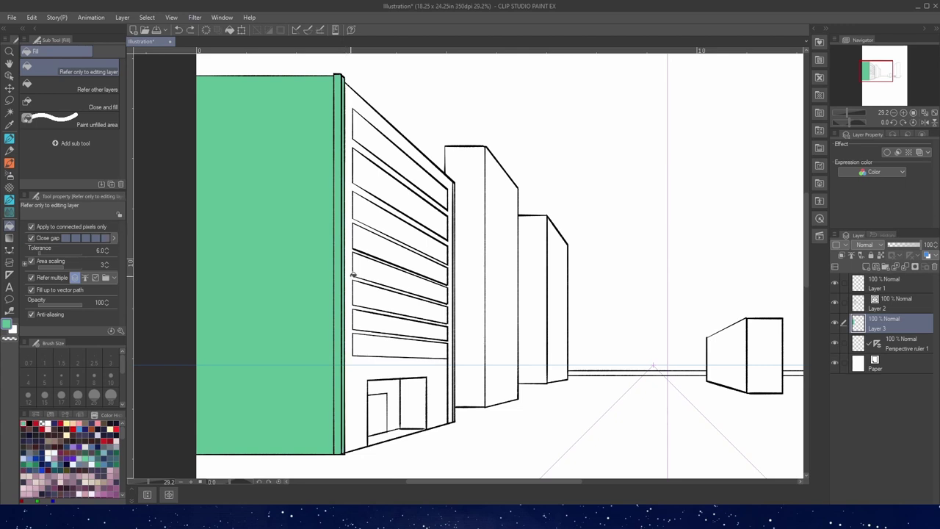
pyautogui.click(353, 274)
pyautogui.click(371, 281)
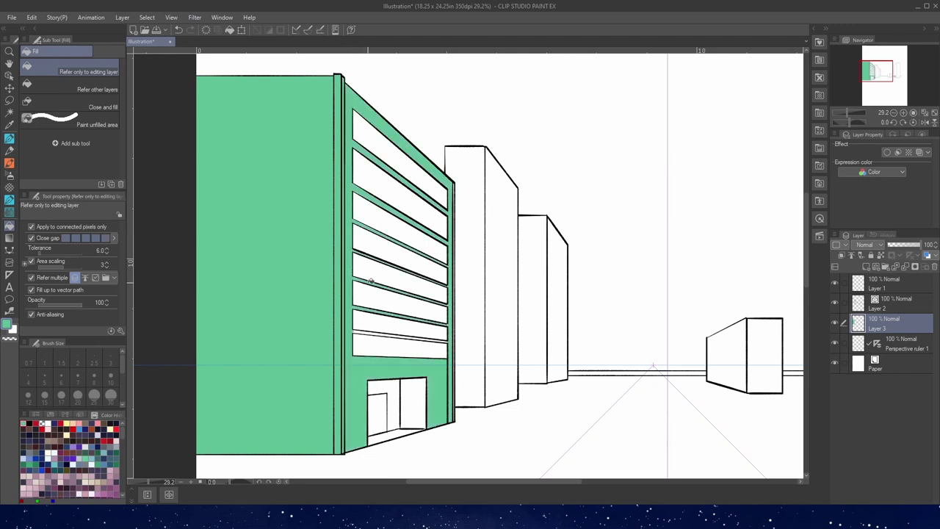
pyautogui.click(367, 330)
# Lower line-art Layer 2 to 40% opacity and zoom in on the building's top corner
pyautogui.click(887, 304)
pyautogui.click(902, 245)
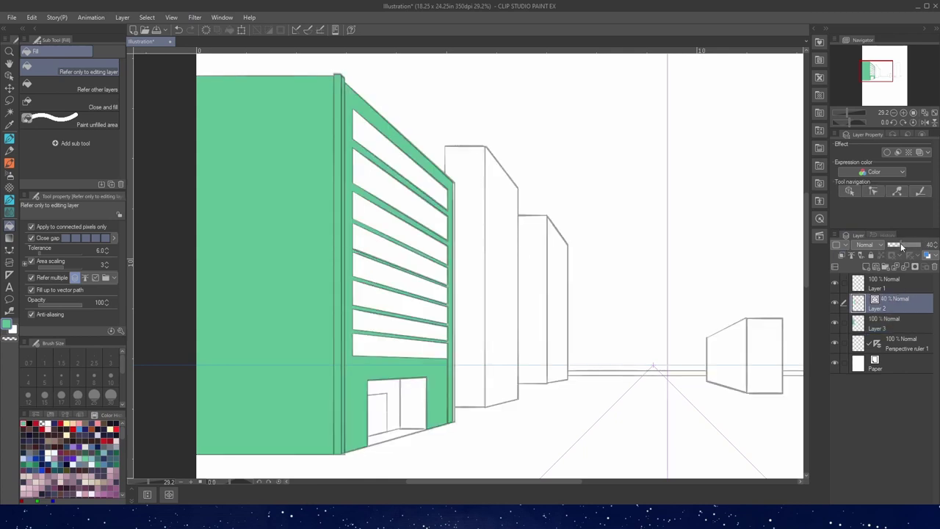
pyautogui.hotkey('ctrl', 'space')
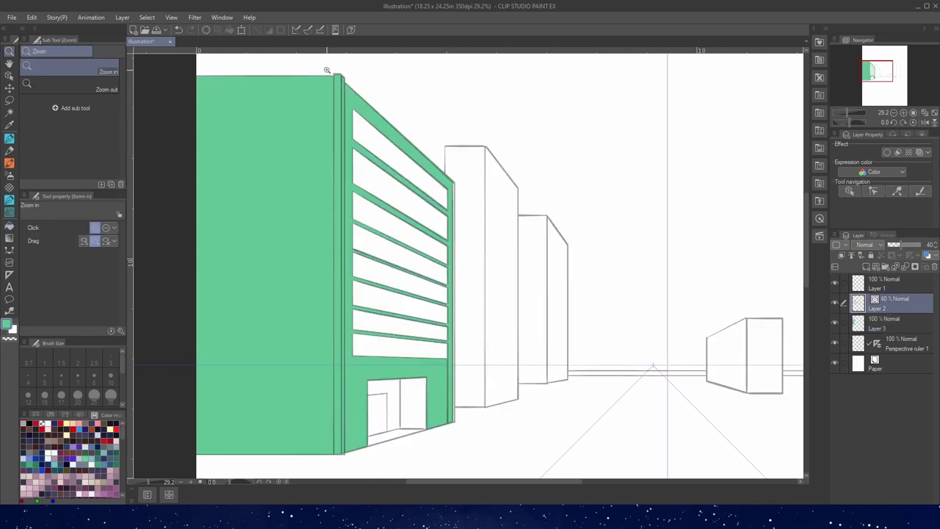
pyautogui.moveTo(327, 70); pyautogui.dragTo(354, 89)
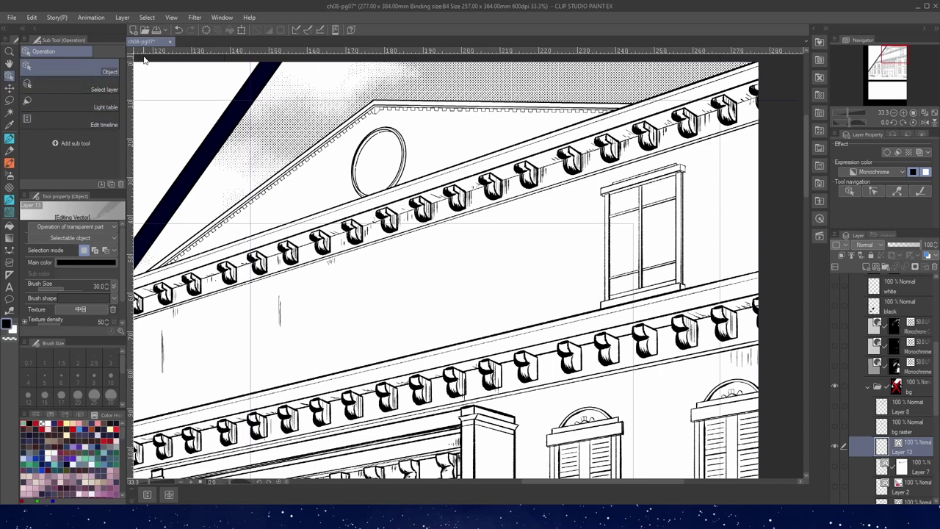
# Copy the upper window's vector lines and paste them onto new Layer 14 above Layer 13
pyautogui.moveTo(710, 147); pyautogui.dragTo(591, 314)
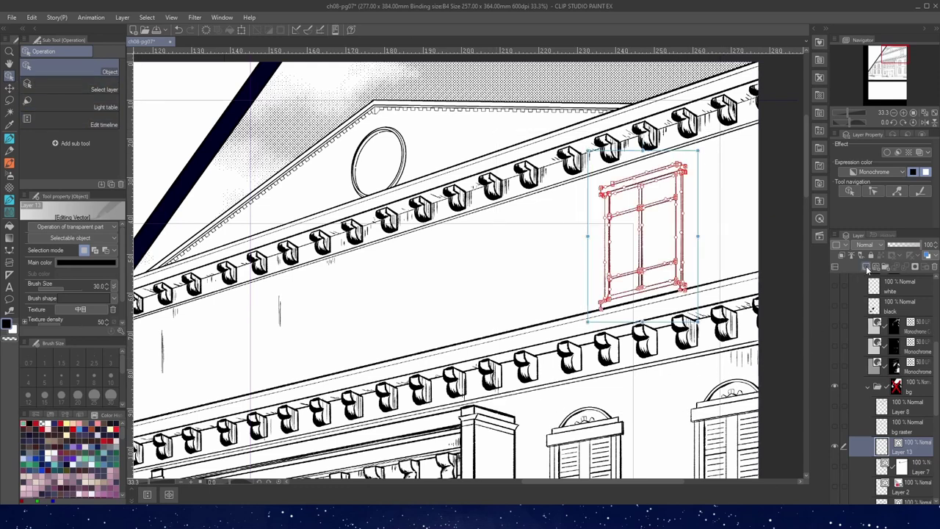
pyautogui.click(879, 269)
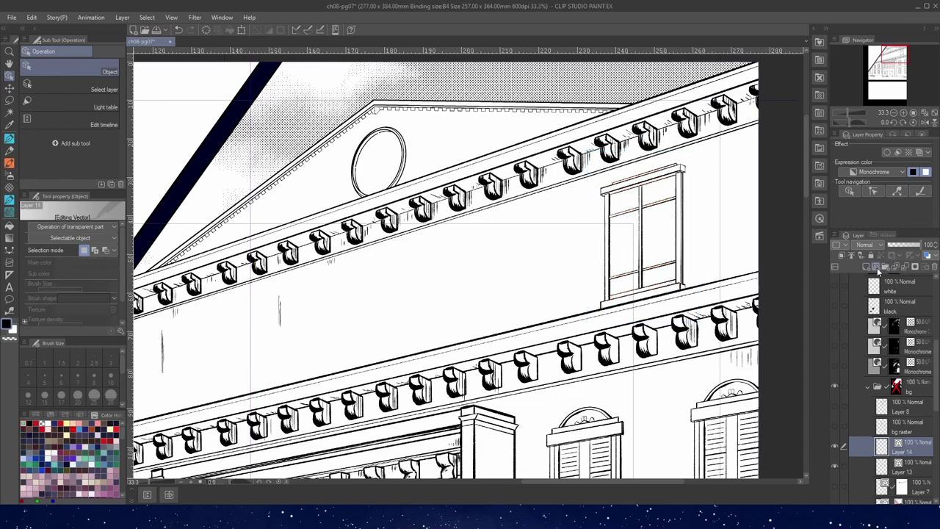
pyautogui.hotkey('ctrl', 'v')
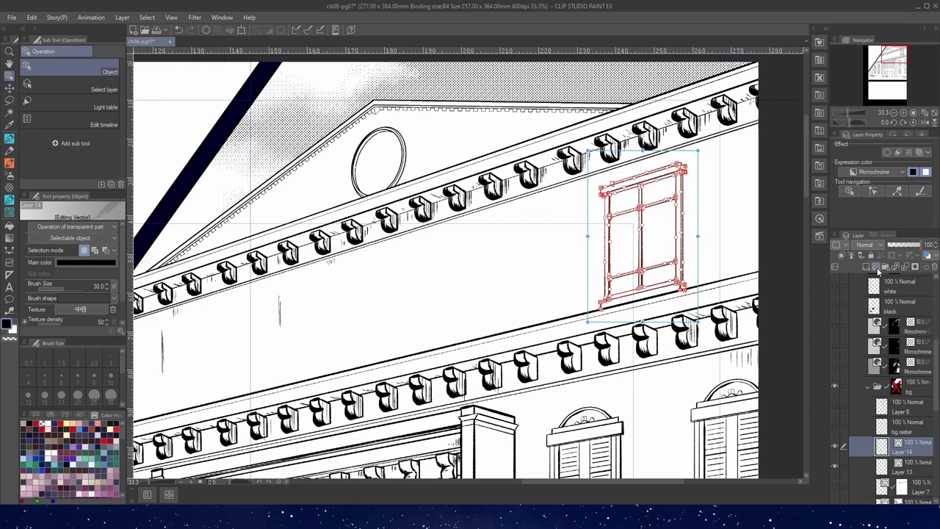
# Scale the window object down to 95% with Scale/Rotate and confirm it
pyautogui.click(240, 29)
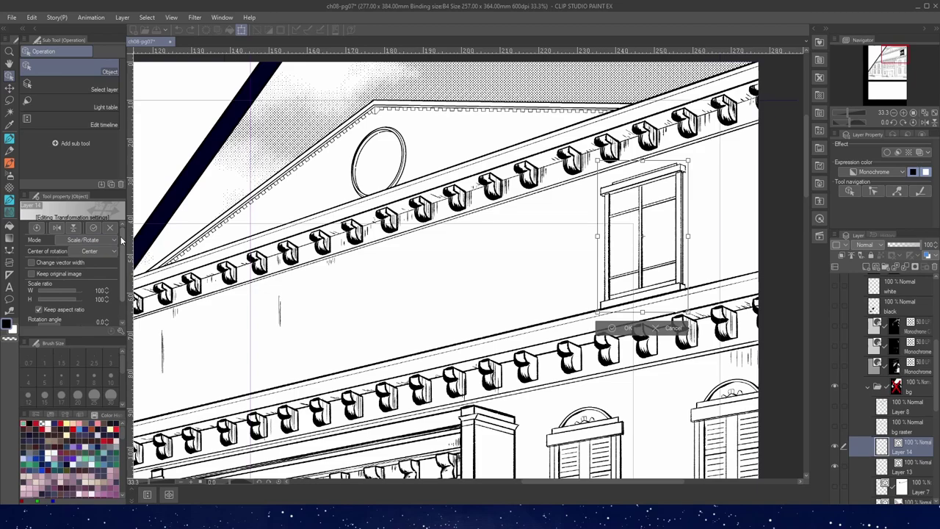
pyautogui.click(103, 242)
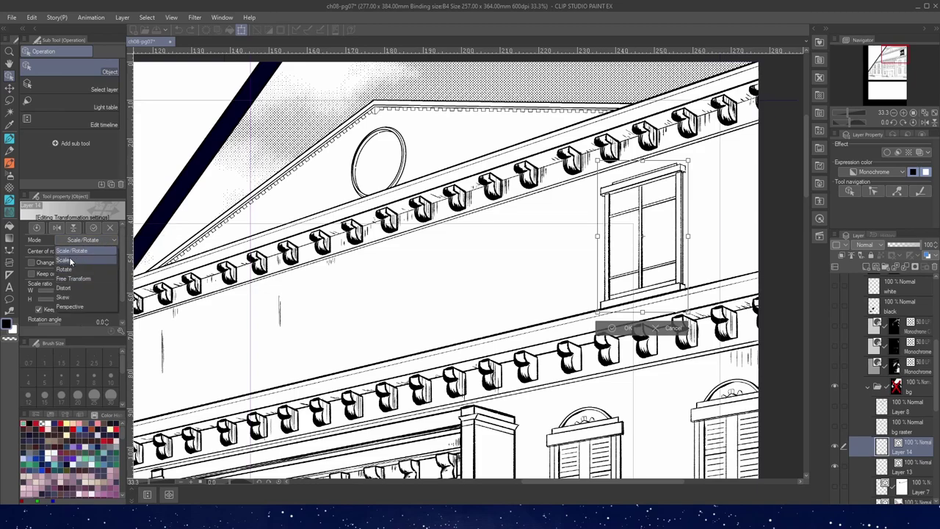
pyautogui.click(82, 251)
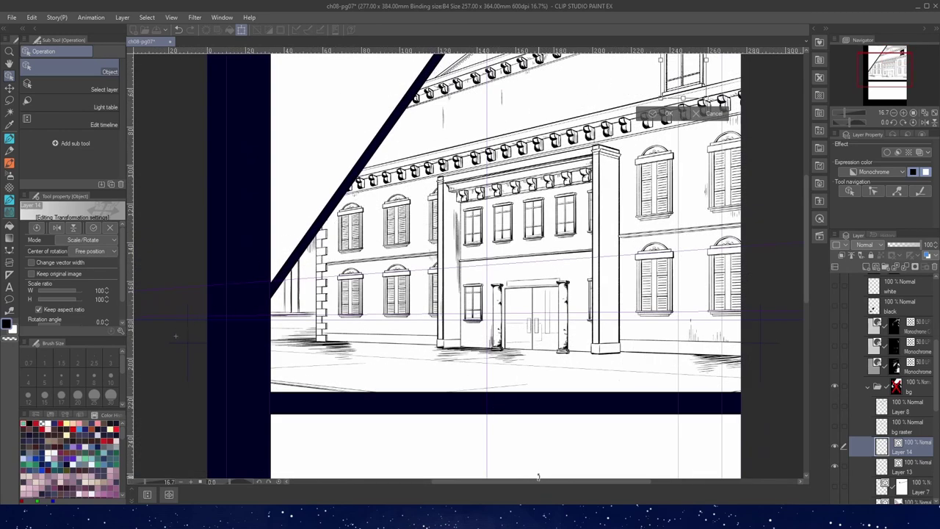
pyautogui.moveTo(501, 478); pyautogui.dragTo(304, 494)
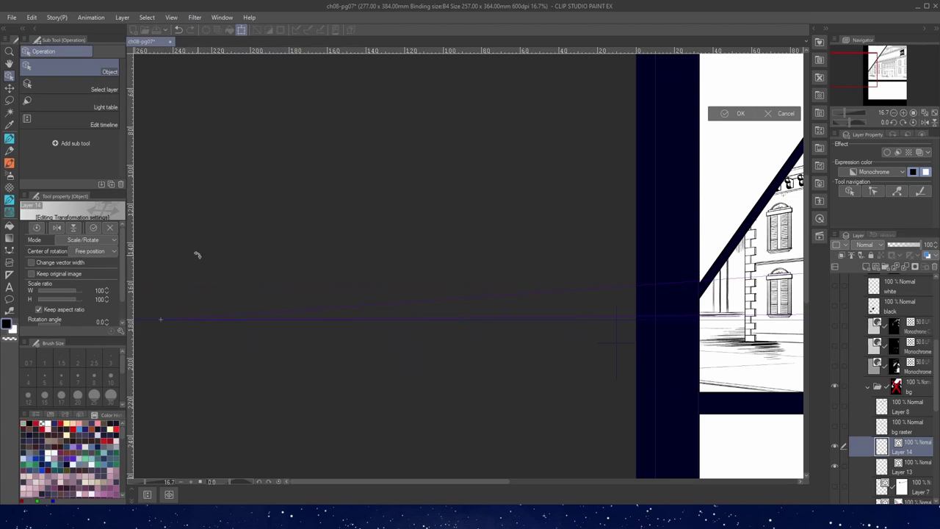
pyautogui.scroll(-1, 188, 281)
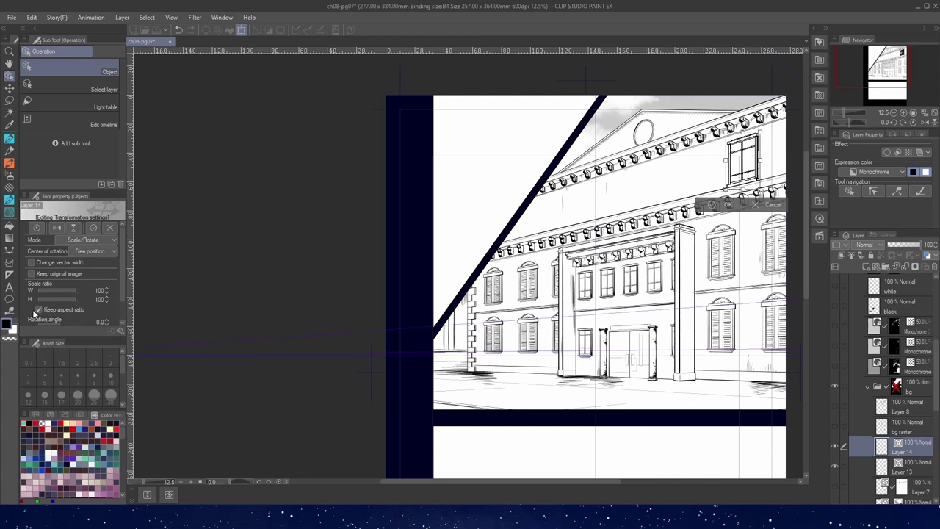
pyautogui.click(107, 302)
pyautogui.click(107, 302)
pyautogui.click(106, 302)
pyautogui.click(107, 302)
pyautogui.click(106, 301)
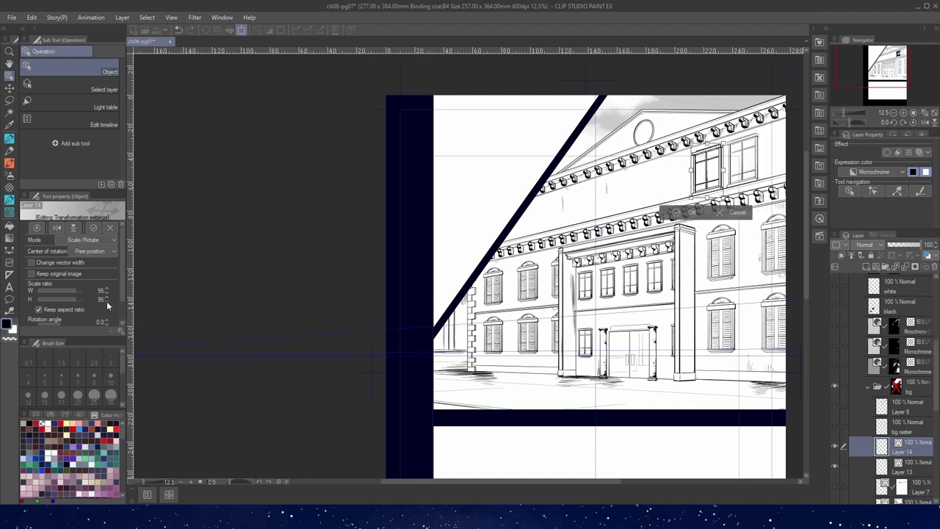
pyautogui.click(107, 302)
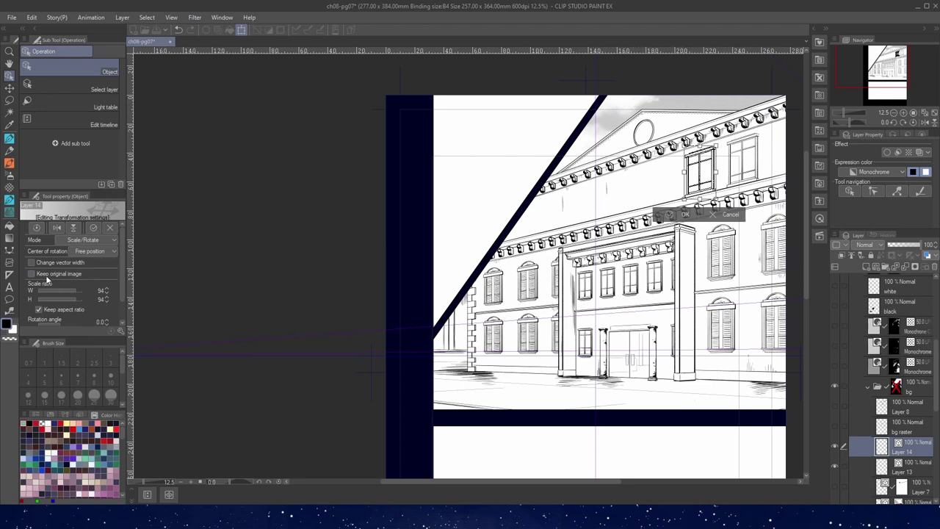
pyautogui.press('Return')
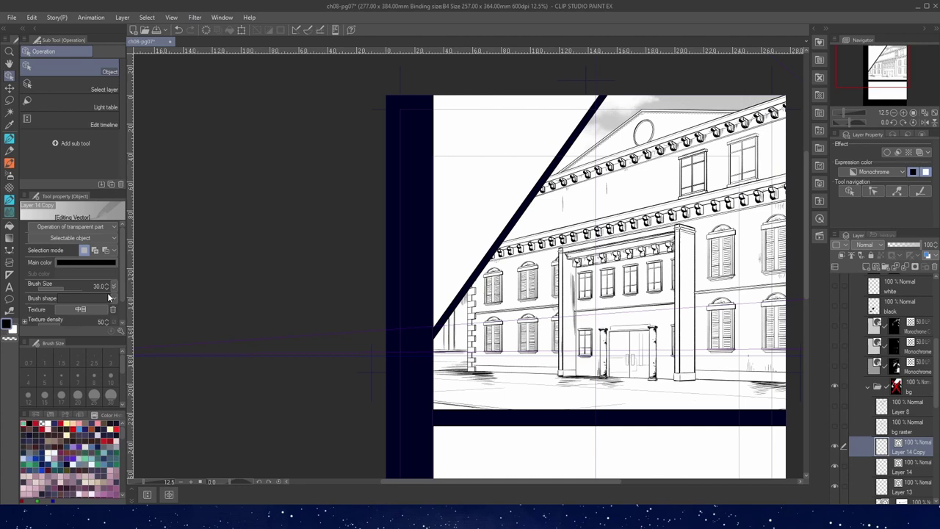
# Duplicate the window and nudge the copies left along the upper storey facade
pyautogui.click(242, 31)
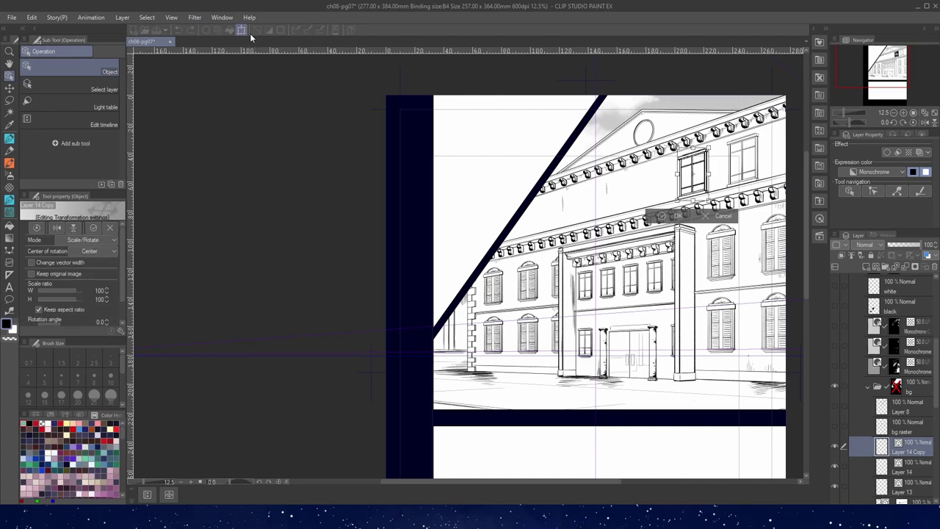
pyautogui.hscroll(-5, 452, 389)
pyautogui.scroll(1, 453, 325)
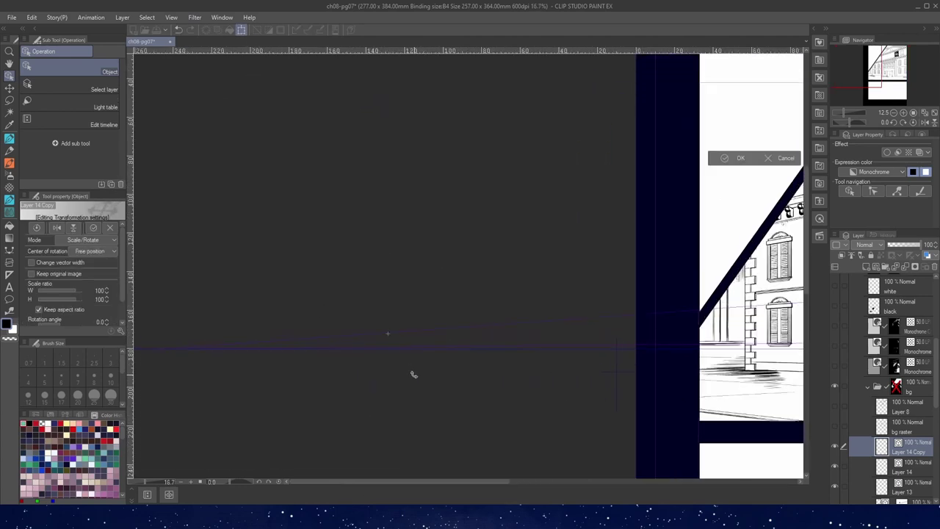
pyautogui.scroll(-1, 478, 457)
pyautogui.hscroll(5, 478, 458)
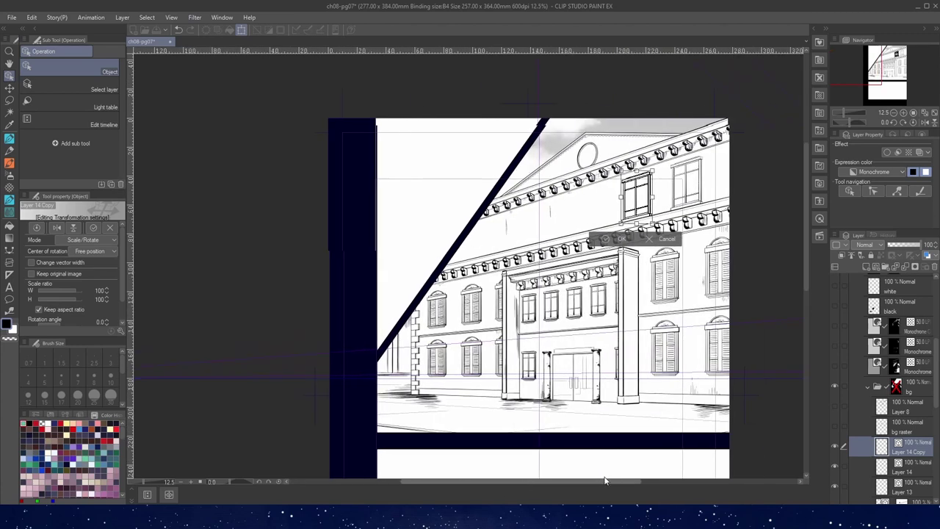
pyautogui.press('Left')
pyautogui.press('Left')
pyautogui.press('Left')
pyautogui.press('Left')
pyautogui.press('Left')
pyautogui.press('Left')
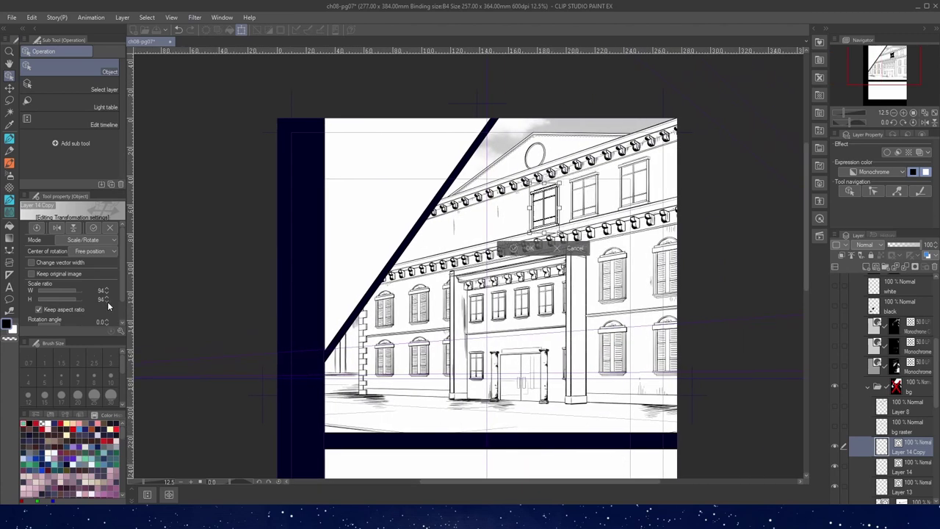
pyautogui.press('Return')
pyautogui.hotkey('ctrl', 't')
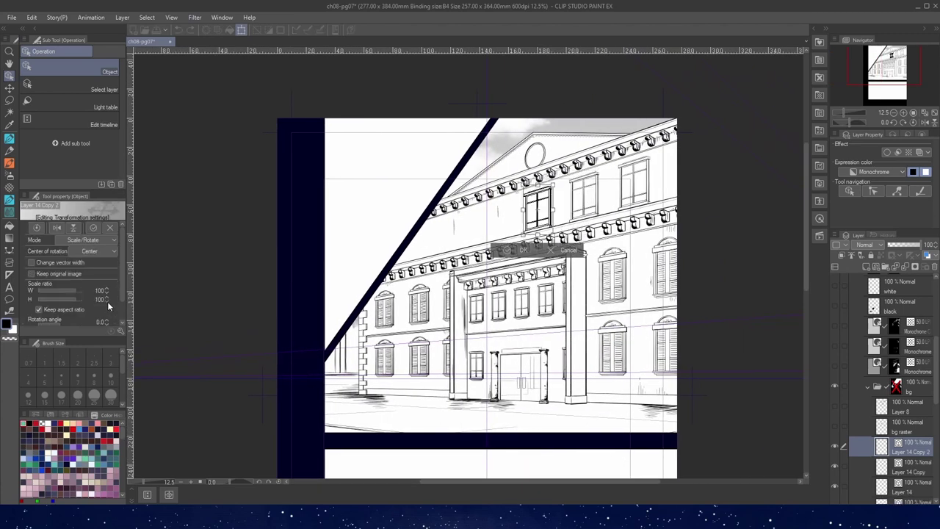
pyautogui.moveTo(187, 352); pyautogui.dragTo(543, 353)
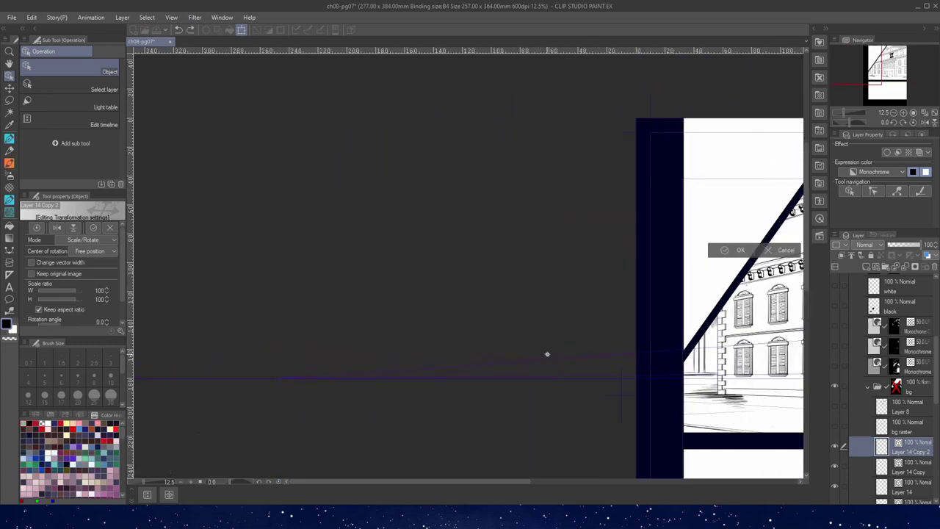
pyautogui.hotkey('ctrl', '0')
pyautogui.press('Left')
pyautogui.press('Left')
pyautogui.press('Left')
pyautogui.press('Left')
pyautogui.press('Left')
pyautogui.press('Left')
pyautogui.press('Left')
pyautogui.press('Left')
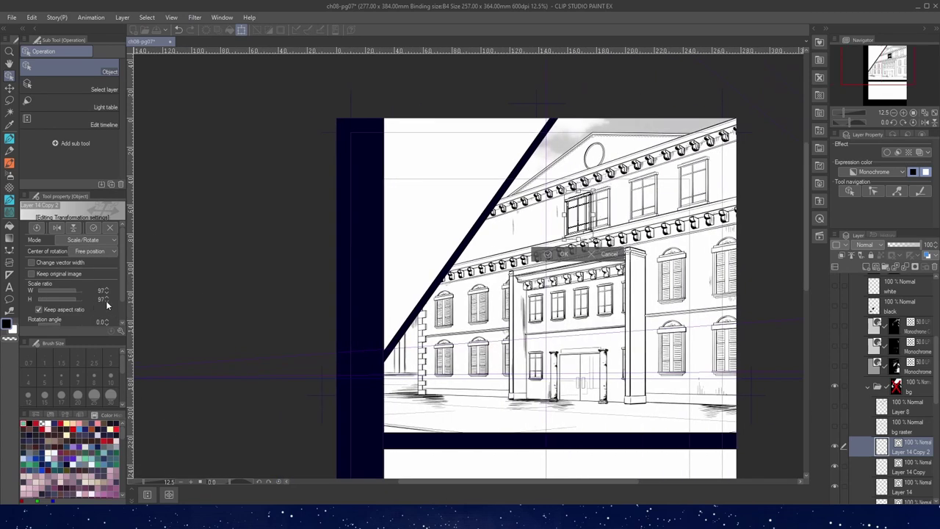
pyautogui.press('Return')
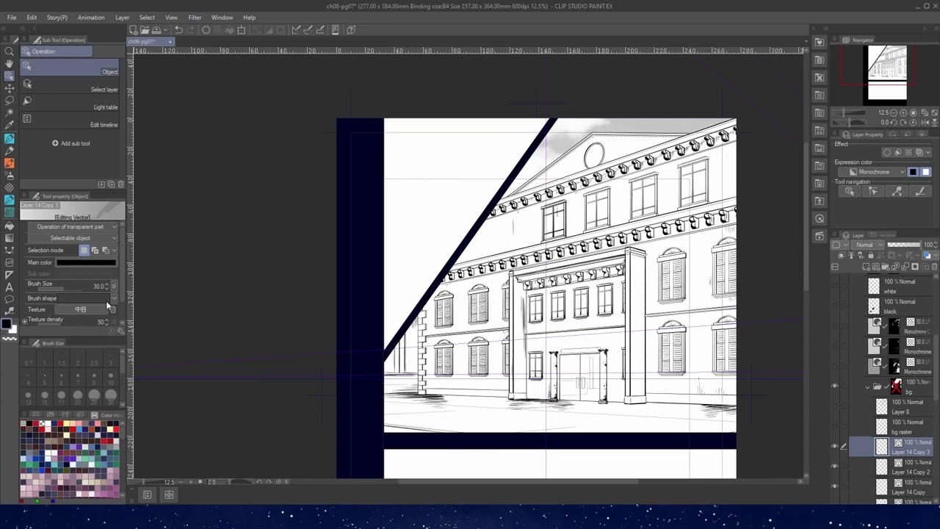
# Add two more window copies further left, shrinking the last one to 93%
pyautogui.hotkey('ctrl', 't')
pyautogui.hscroll(-5, 366, 343)
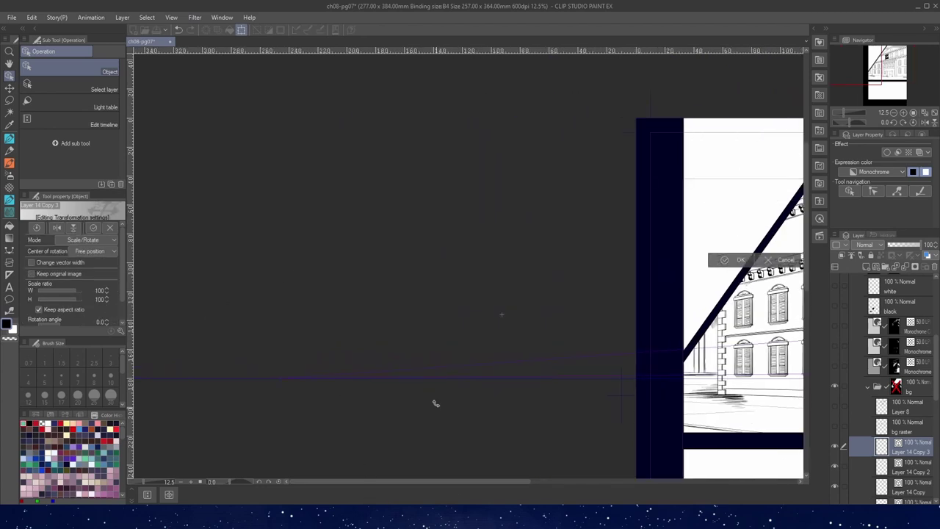
pyautogui.hscroll(3, 417, 446)
pyautogui.press('Left')
pyautogui.press('Left')
pyautogui.press('Left')
pyautogui.press('Left')
pyautogui.press('Left')
pyautogui.press('Left')
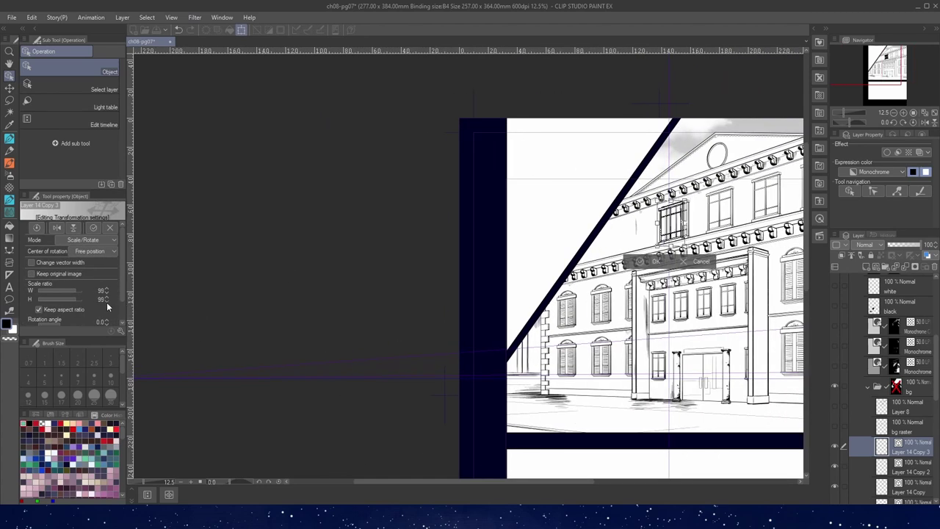
pyautogui.press('Return')
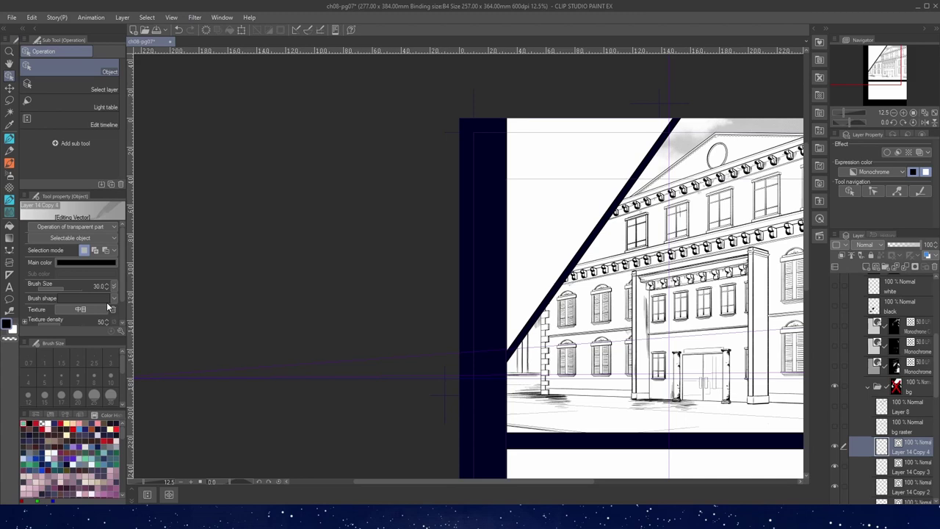
pyautogui.hotkey('ctrl', 't')
pyautogui.hscroll(-3, 375, 375)
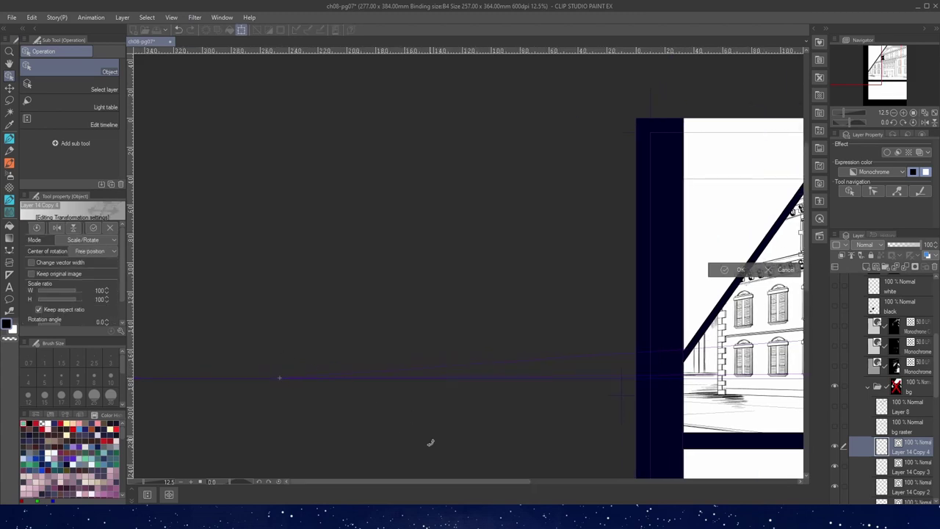
pyautogui.hscroll(3, 431, 443)
pyautogui.click(107, 302)
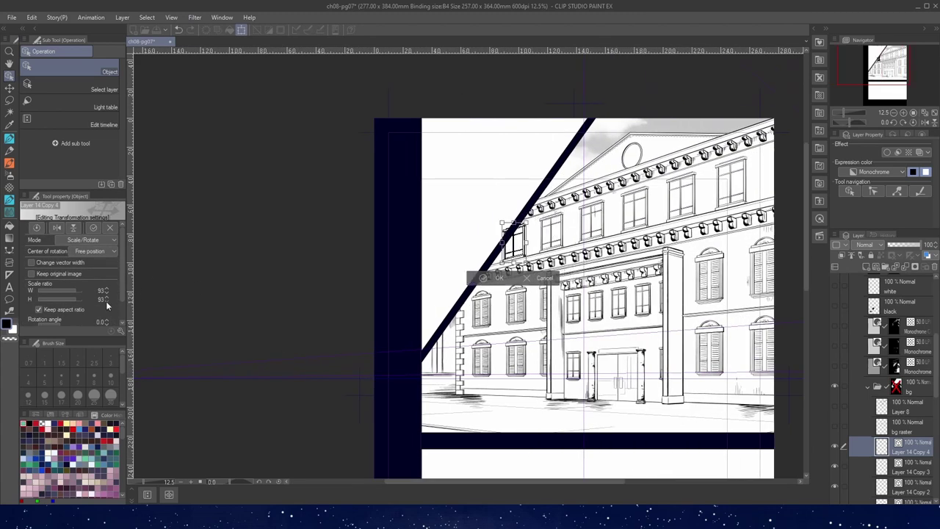
pyautogui.press('Return')
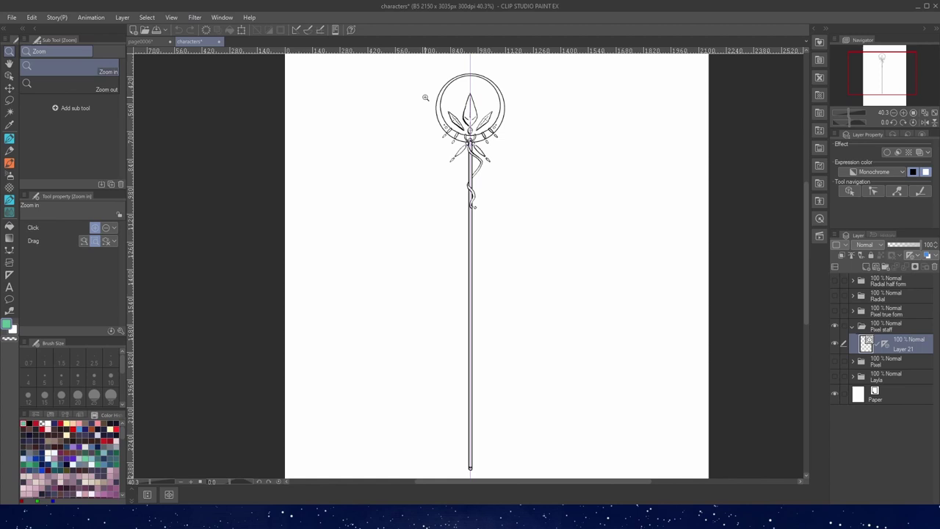
# Marquee-select the whole staff drawing in the characters file, then return to page0006
pyautogui.click(9, 75)
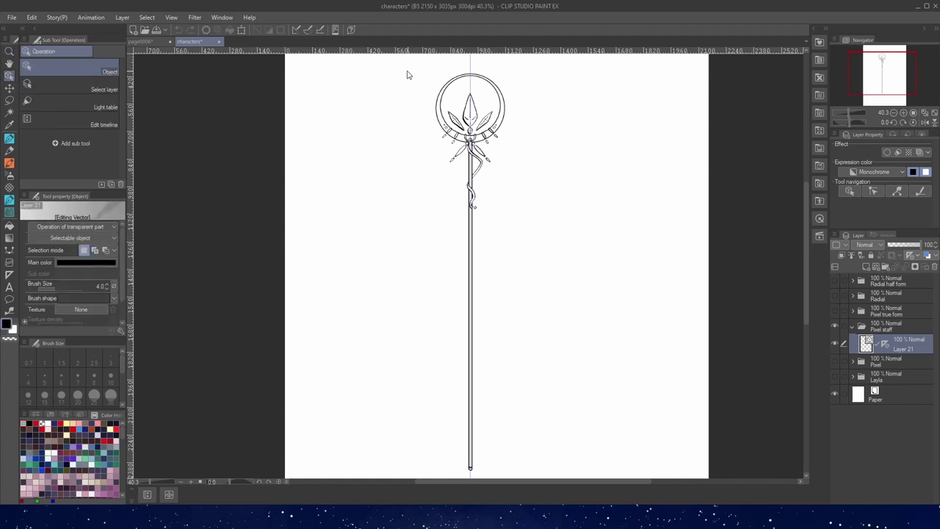
pyautogui.moveTo(405, 68); pyautogui.dragTo(558, 476)
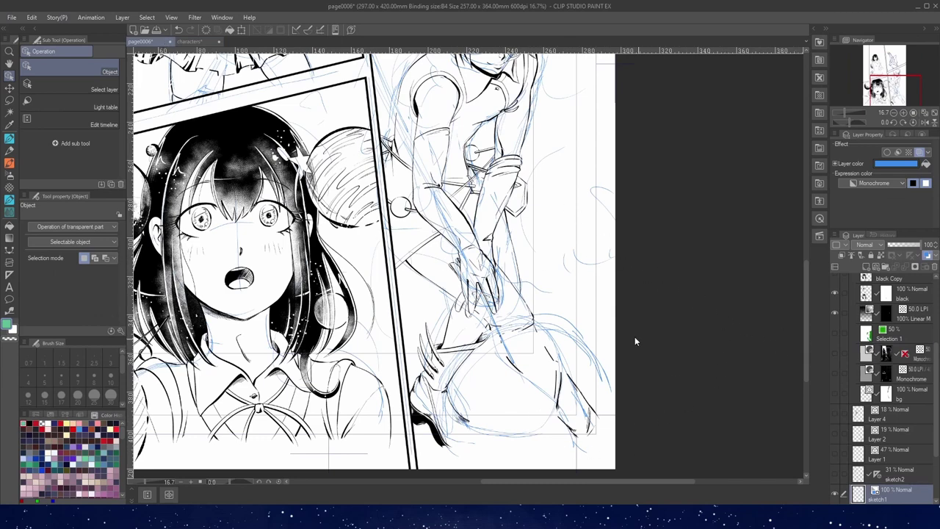
pyautogui.click(199, 43)
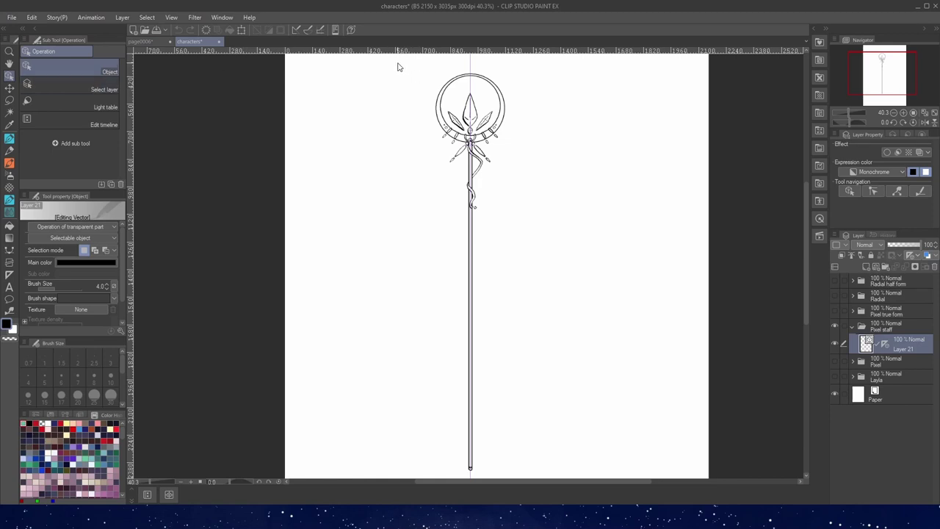
pyautogui.moveTo(397, 62)
pyautogui.mouseDown()
pyautogui.moveTo(549, 342)
pyautogui.moveTo(550, 479)
pyautogui.moveTo(554, 459)
pyautogui.mouseUp()
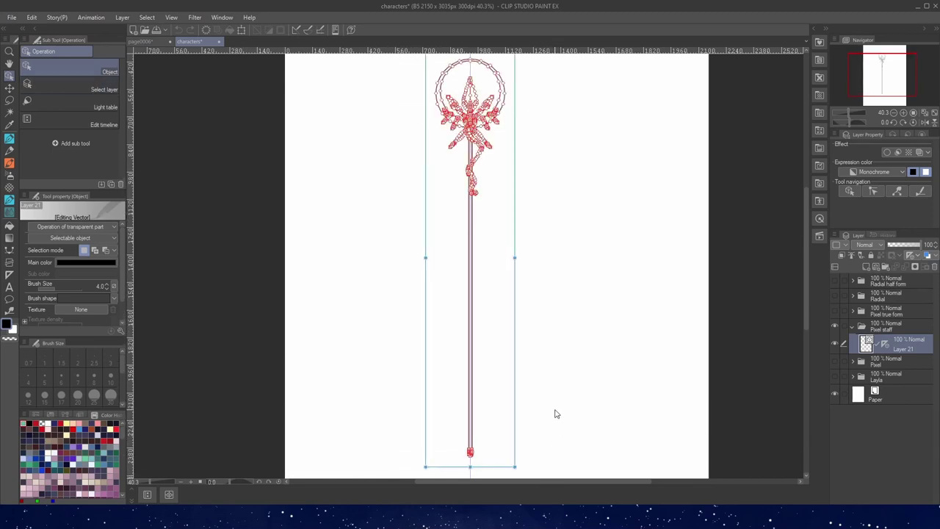
pyautogui.click(152, 42)
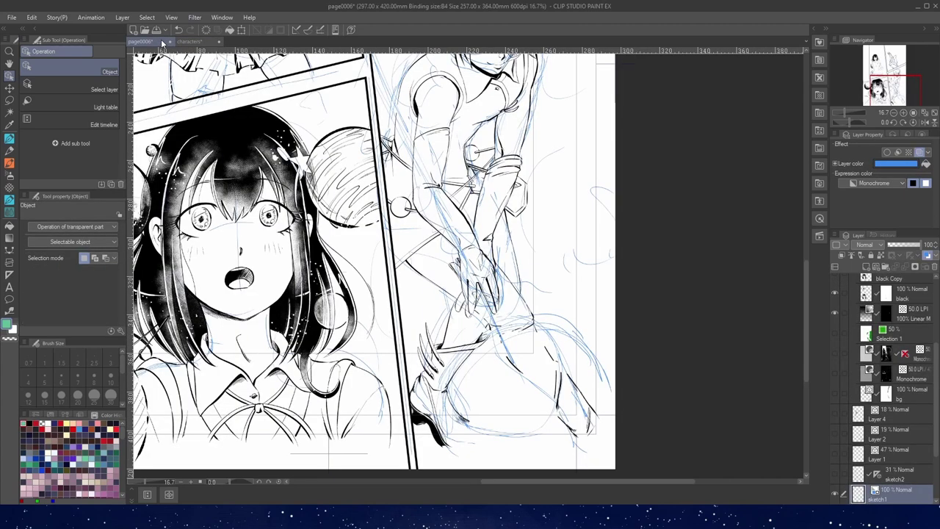
# Paste the staff onto page0006, zoom to see the page, deselect, and begin Scale/Rotate
pyautogui.hotkey('ctrl', 'v')
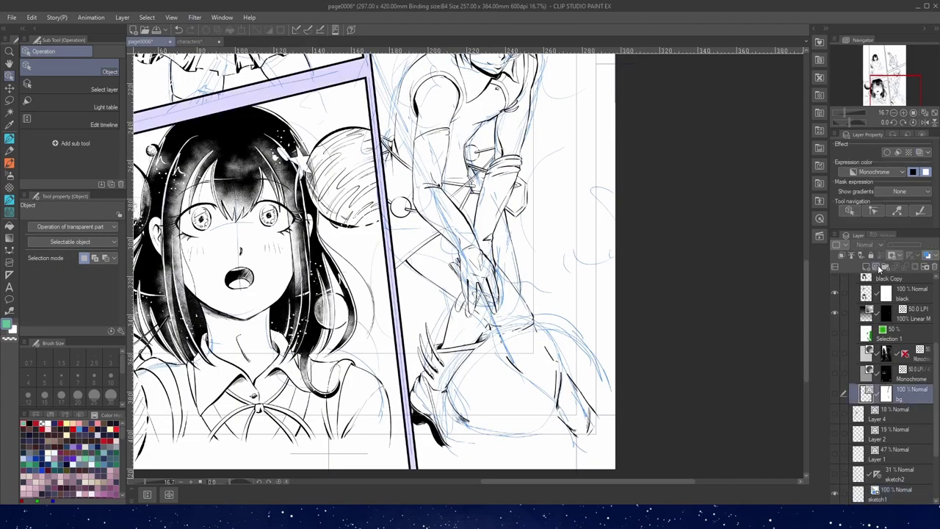
pyautogui.click(839, 320)
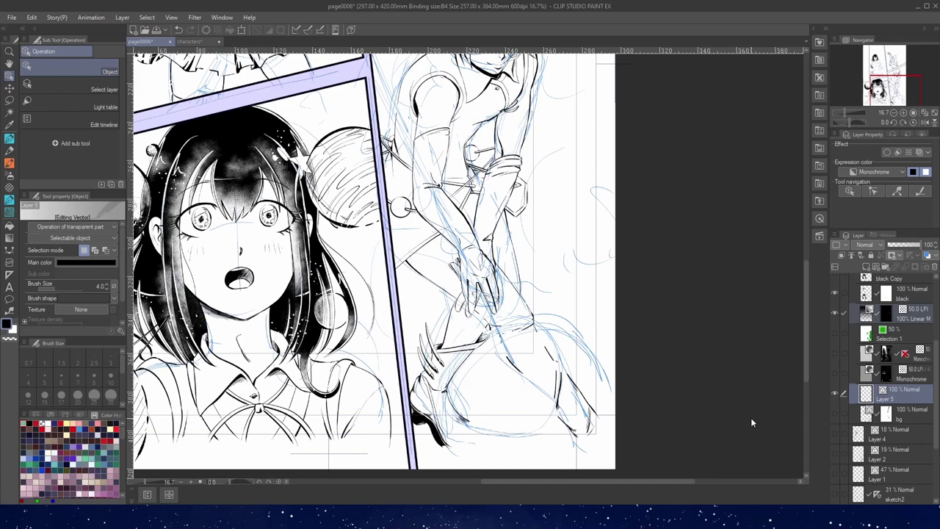
pyautogui.hotkey('ctrl', '-')
pyautogui.hotkey('ctrl', '-')
pyautogui.hotkey('ctrl', '-')
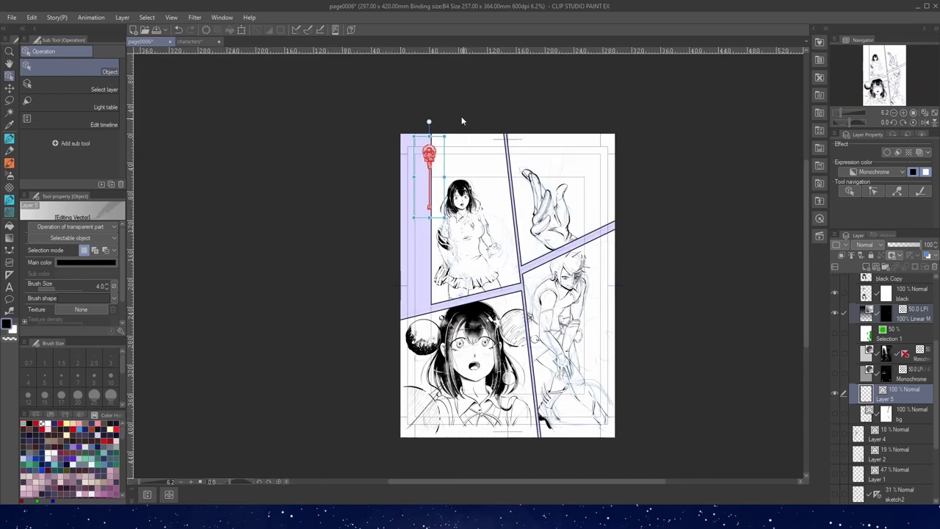
pyautogui.hotkey('ctrl', '+')
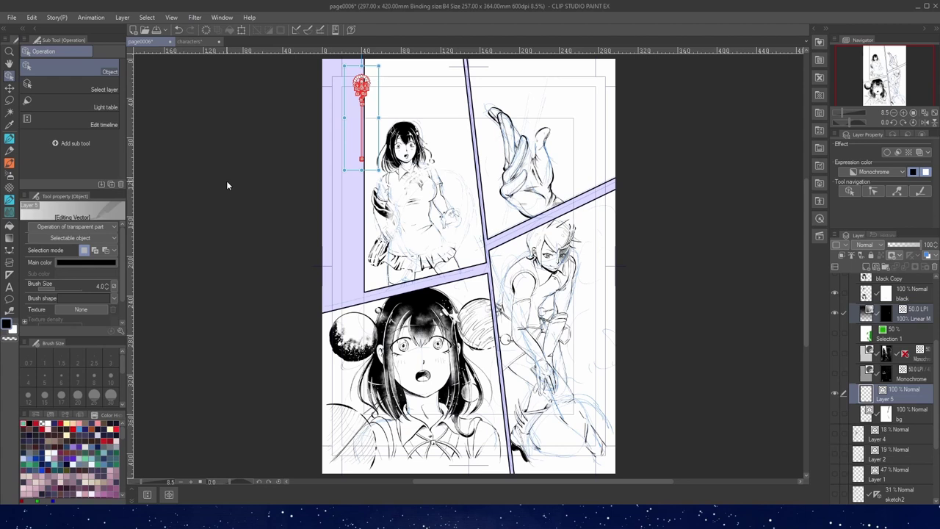
pyautogui.press('Delete')
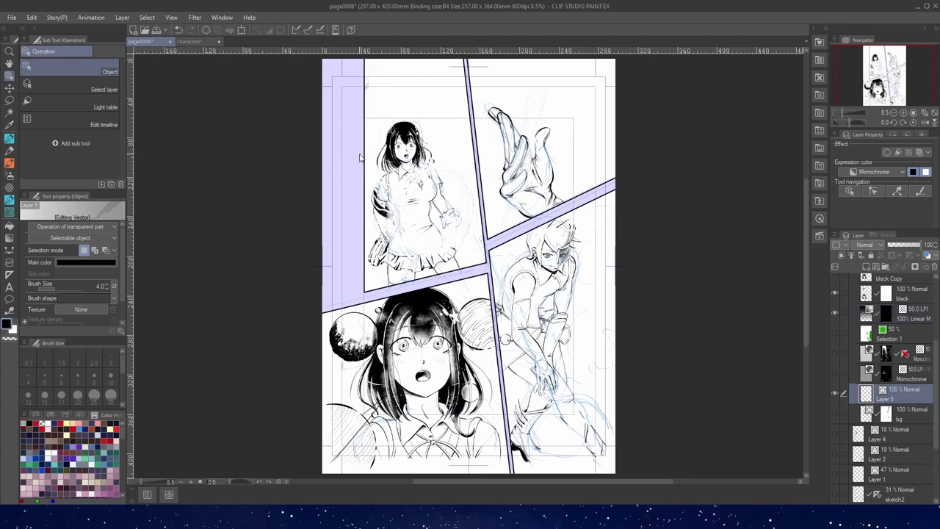
pyautogui.click(243, 30)
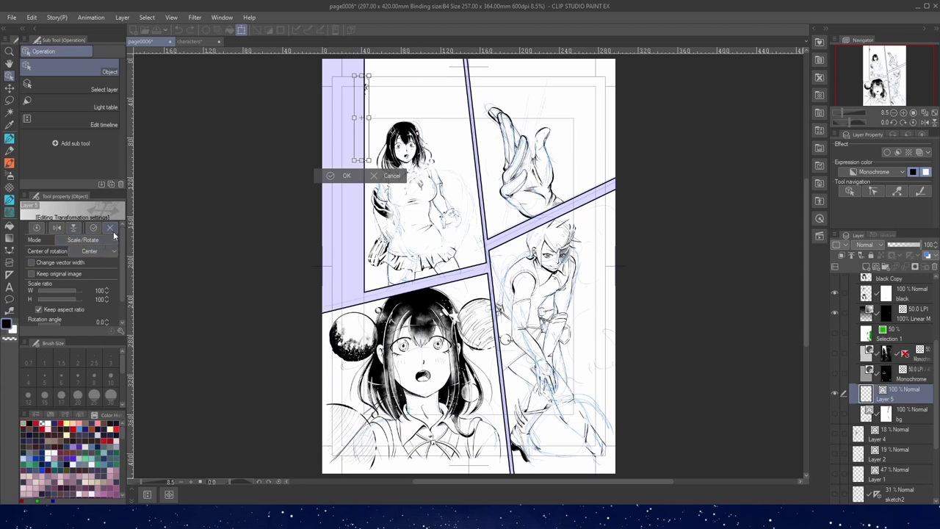
# In Free Transform mode, nudge the small staff slightly right and down beside the girl's head
pyautogui.click(113, 240)
pyautogui.click(86, 279)
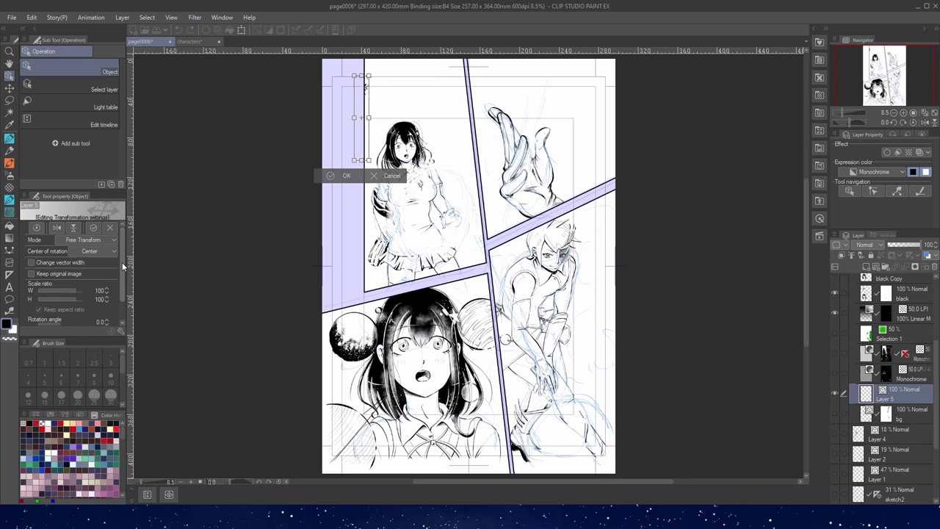
pyautogui.moveTo(366, 86); pyautogui.dragTo(384, 90)
# Confirm the staff's placement, deselect its lines, then select the emblem's central leaf with the Pen
pyautogui.click(366, 180)
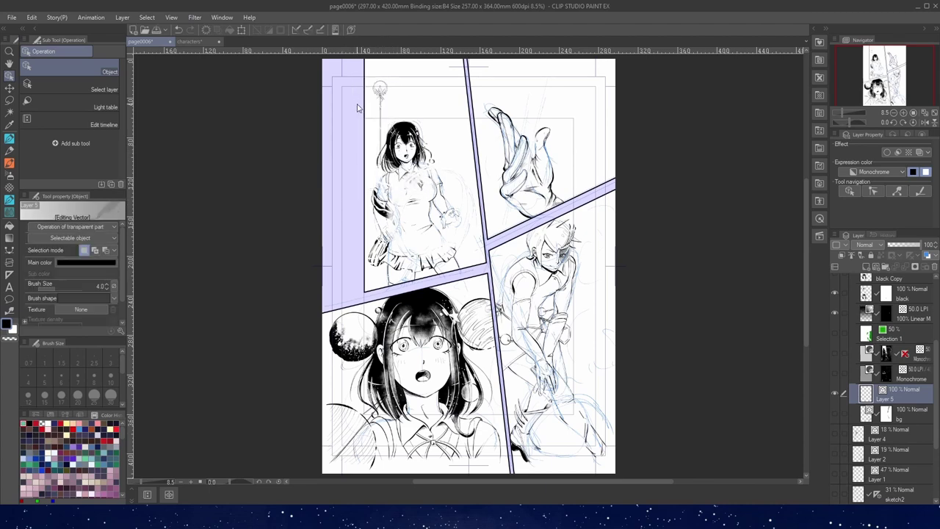
pyautogui.scroll(10, 373, 80)
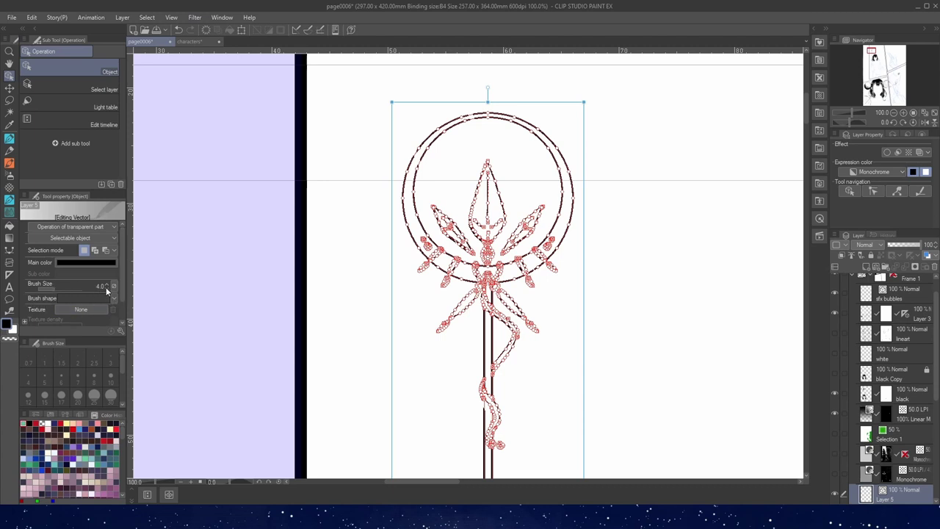
pyautogui.scroll(2, 108, 286)
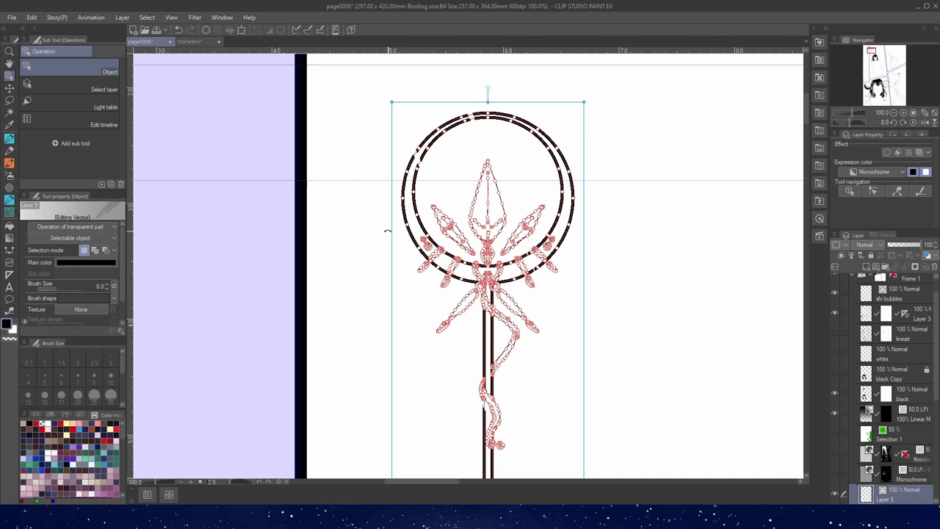
pyautogui.click(360, 240)
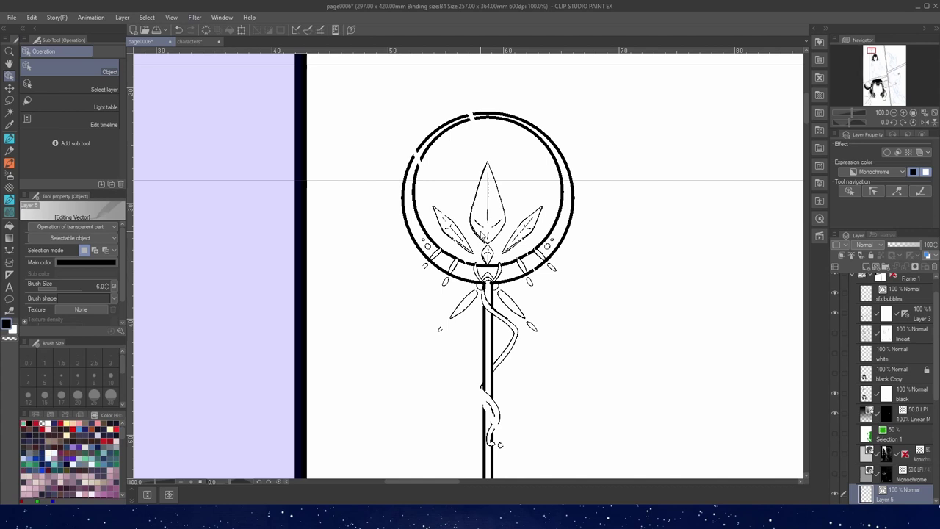
pyautogui.click(483, 236)
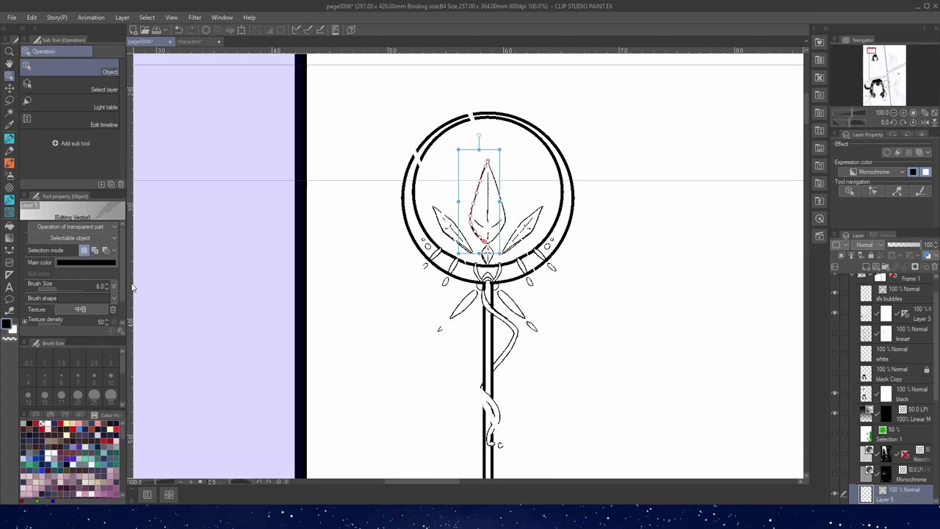
pyautogui.press('p')
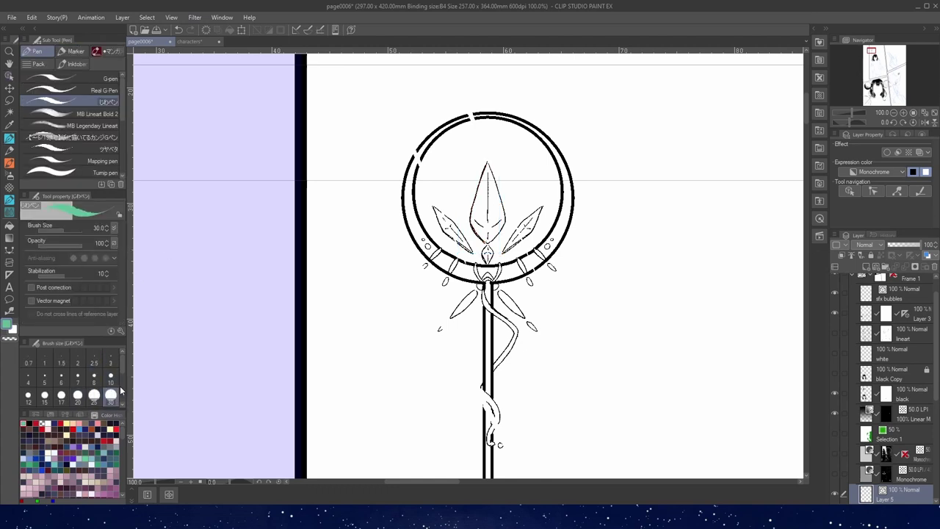
pyautogui.click(12, 77)
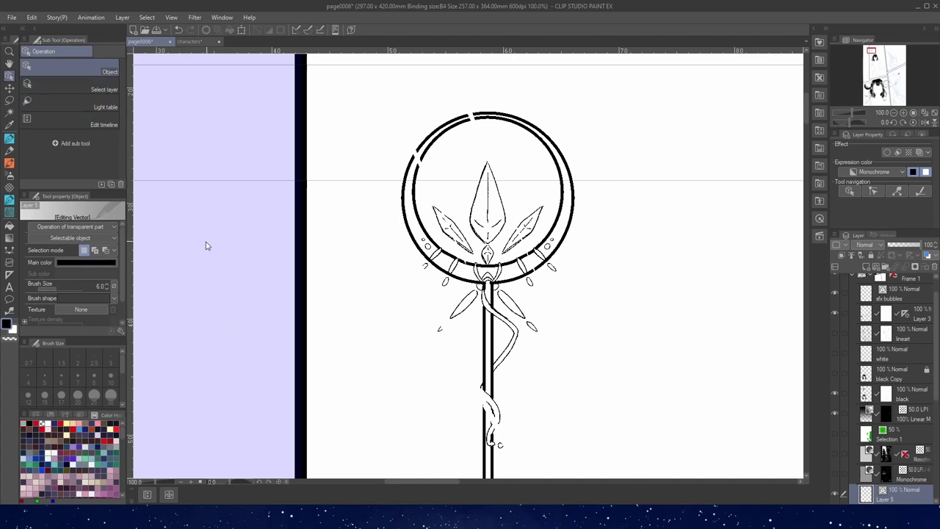
pyautogui.click(10, 312)
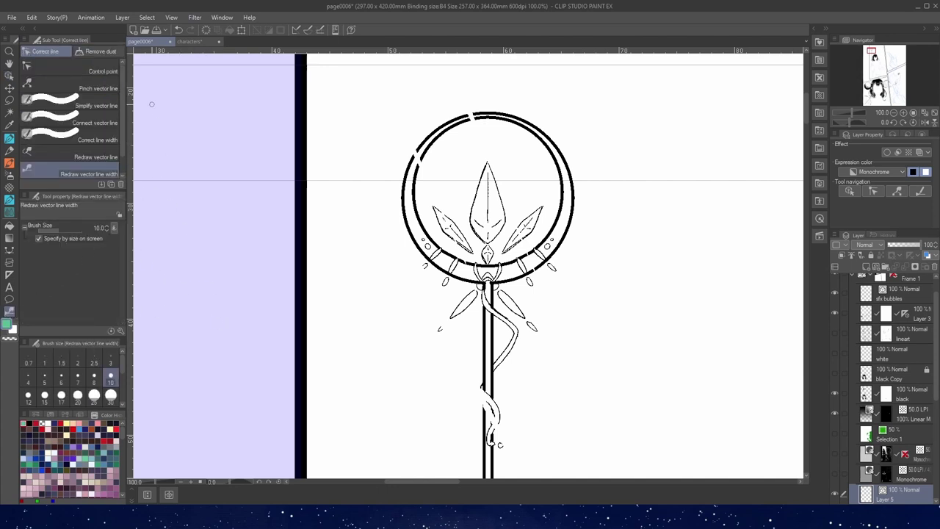
pyautogui.click(110, 138)
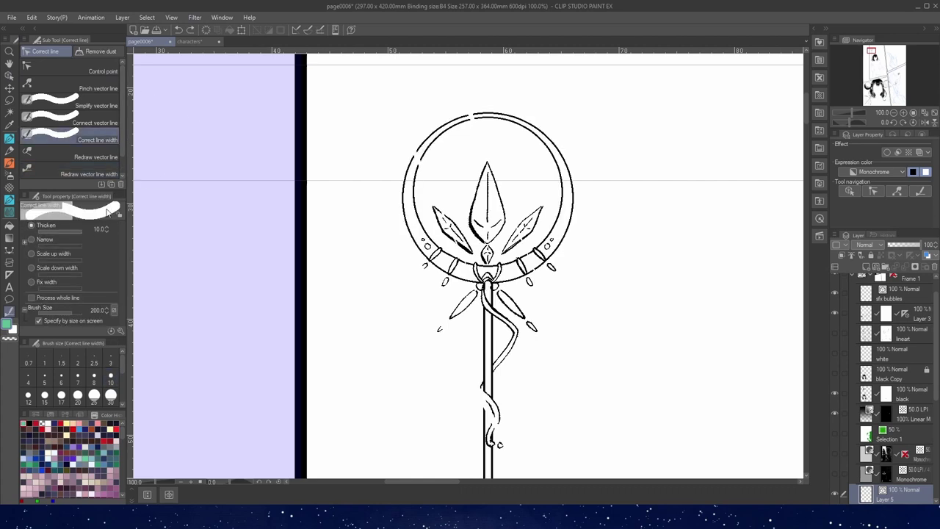
pyautogui.moveTo(427, 143)
pyautogui.mouseDown()
pyautogui.moveTo(471, 295)
pyautogui.moveTo(577, 187)
pyautogui.moveTo(452, 227)
pyautogui.moveTo(552, 218)
pyautogui.mouseUp()
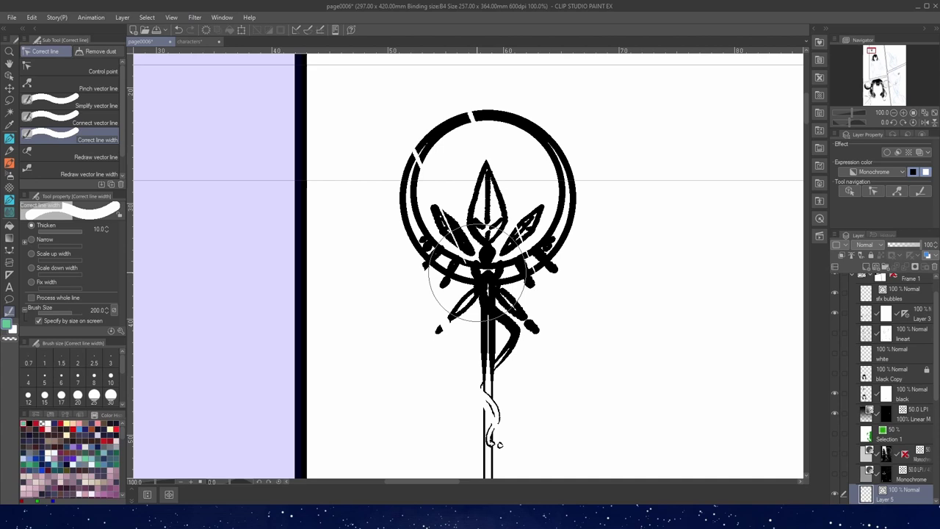
pyautogui.moveTo(518, 279)
pyautogui.mouseDown()
pyautogui.moveTo(430, 304)
pyautogui.moveTo(550, 310)
pyautogui.mouseUp()
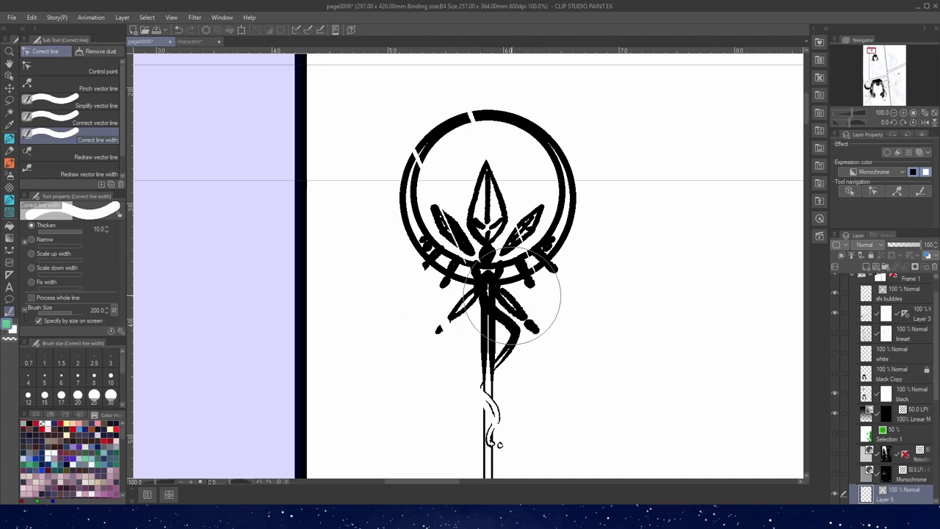
pyautogui.hotkey('ctrl', 'z')
pyautogui.hotkey('ctrl', 'z')
pyautogui.hotkey('ctrl', 'z')
# Scale the staff up with Change vector width on so its lines thicken too
pyautogui.scroll(-4, 511, 297)
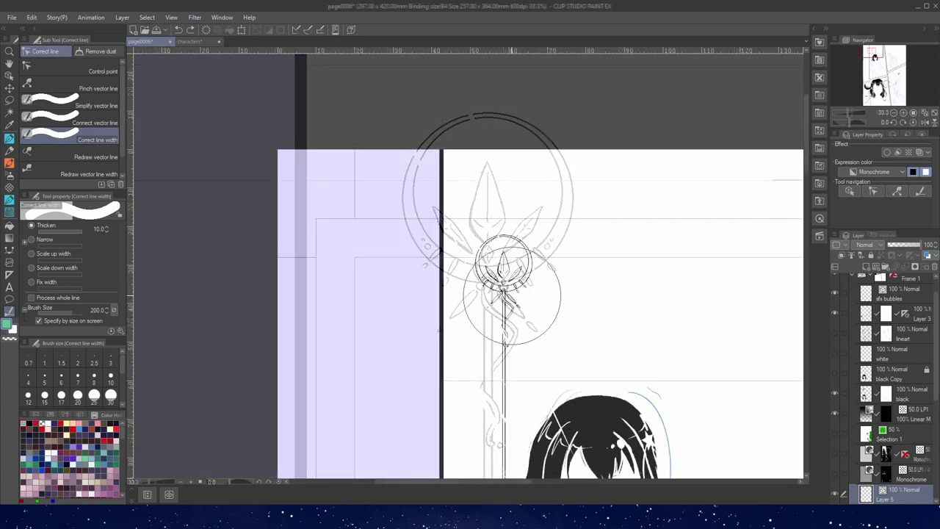
pyautogui.hotkey('ctrl', 't')
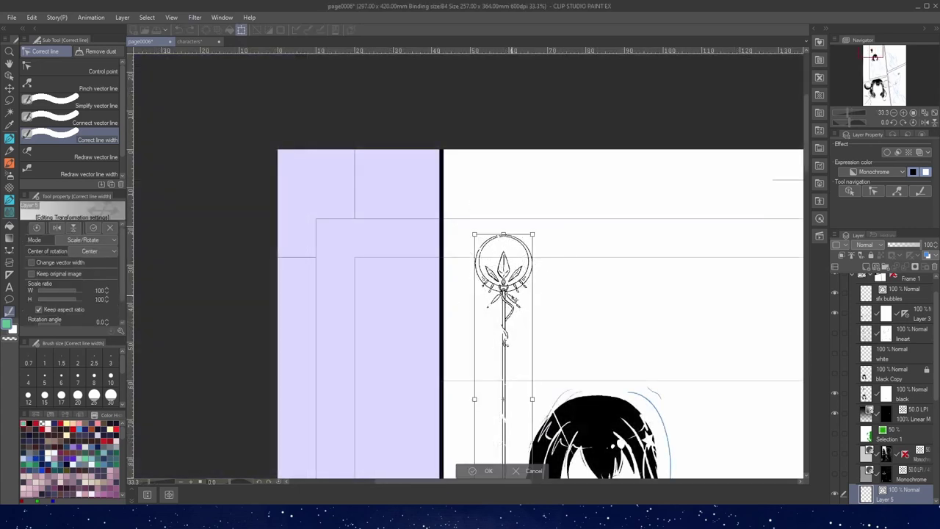
pyautogui.click(72, 263)
pyautogui.scroll(-3, 265, 229)
pyautogui.moveTo(805, 185); pyautogui.dragTo(803, 235)
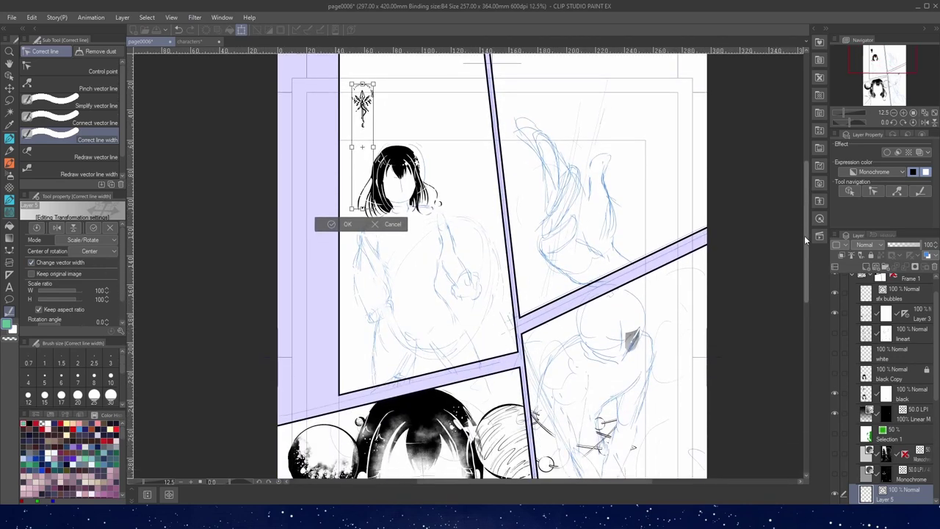
pyautogui.press('Return')
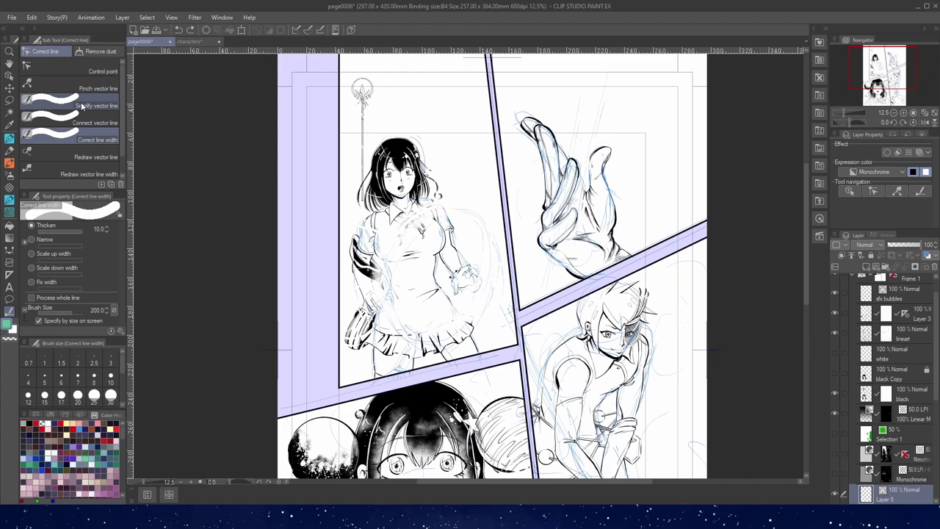
# Enlarge the staff to about 265% and place it beside the girl
pyautogui.hotkey('ctrl', 't')
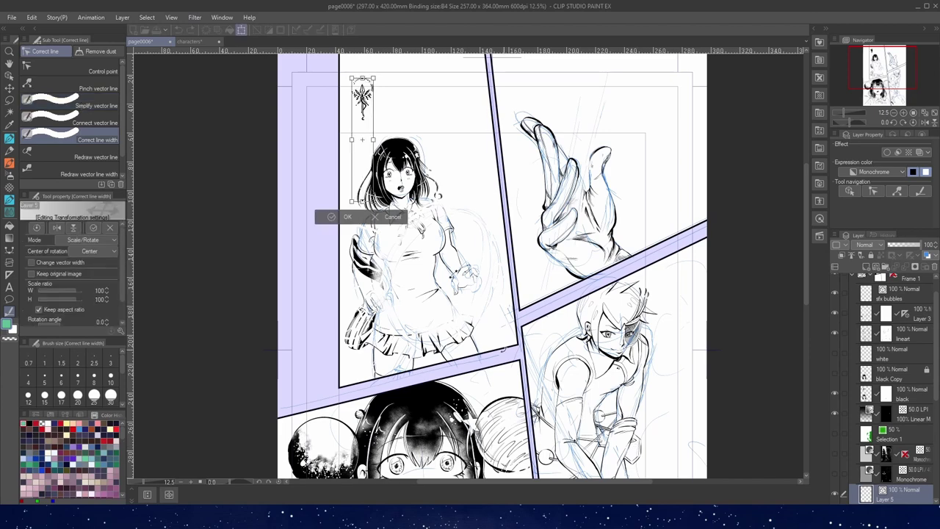
pyautogui.scroll(-2, 503, 350)
pyautogui.moveTo(439, 245); pyautogui.dragTo(457, 378)
pyautogui.scroll(4, 535, 226)
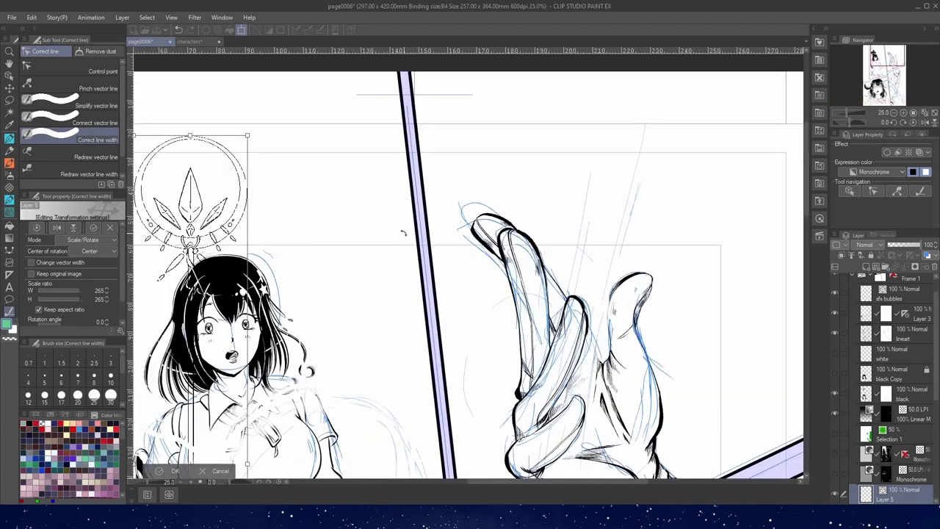
pyautogui.click(78, 265)
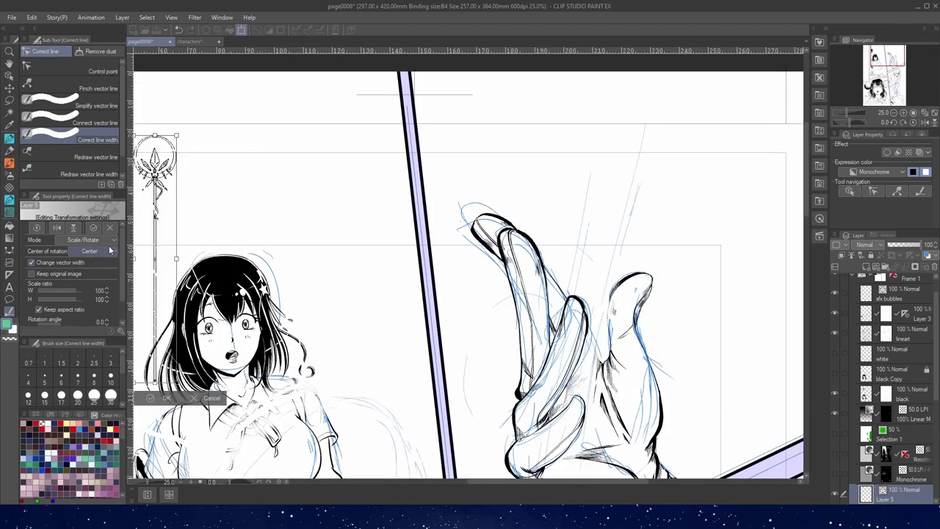
pyautogui.scroll(-1, 241, 254)
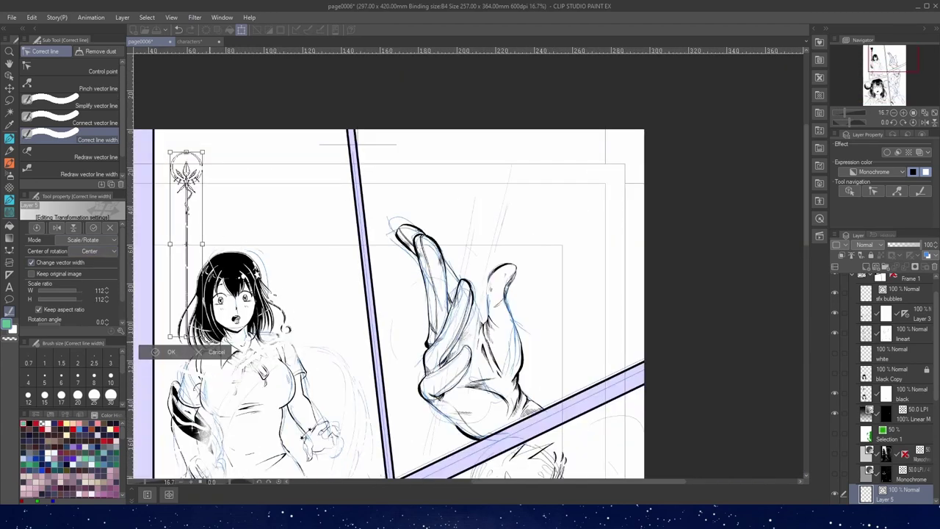
pyautogui.moveTo(218, 291); pyautogui.dragTo(731, 250)
pyautogui.moveTo(233, 380); pyautogui.dragTo(265, 478)
pyautogui.scroll(-1, 287, 368)
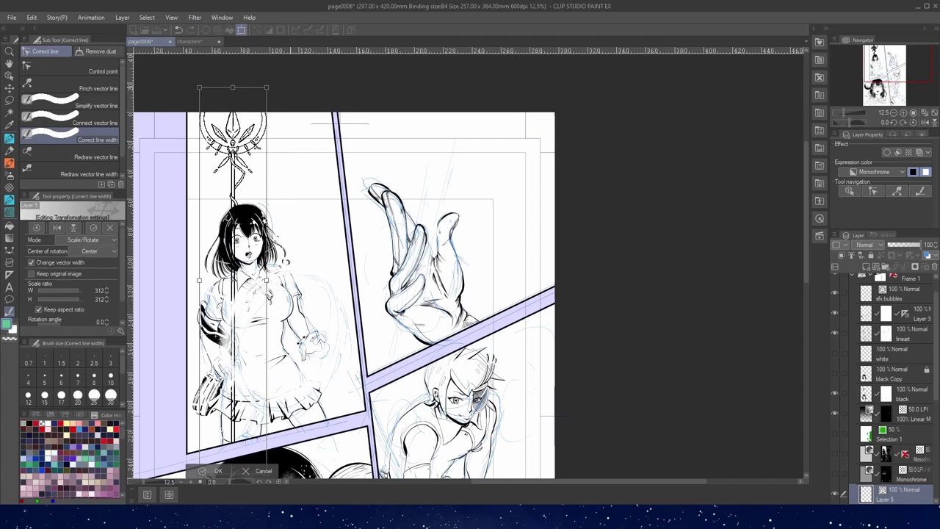
pyautogui.moveTo(271, 100); pyautogui.dragTo(363, 177)
pyautogui.press('Return')
pyautogui.scroll(-2, 806, 285)
pyautogui.scroll(-2, 767, 304)
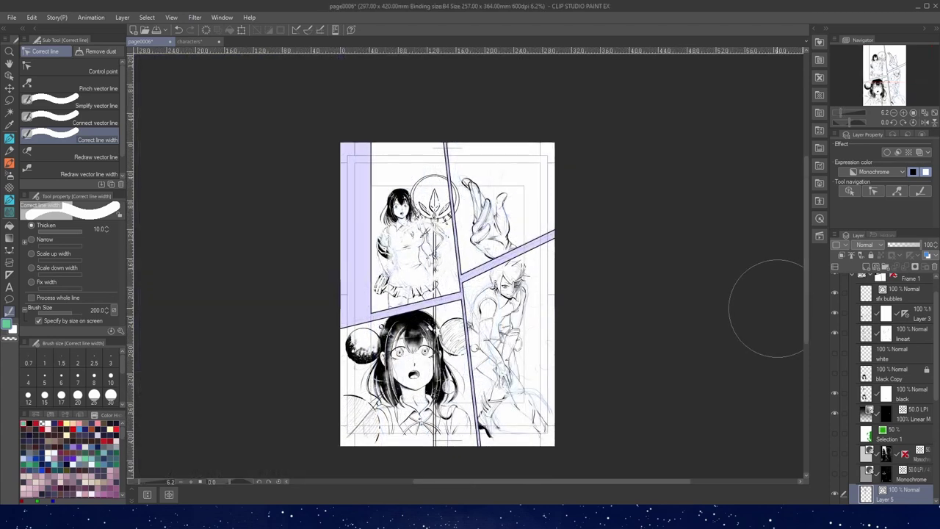
# With vector width unchanged, rotate the staff to about 154° at 113% scale
pyautogui.hotkey('ctrl', 't')
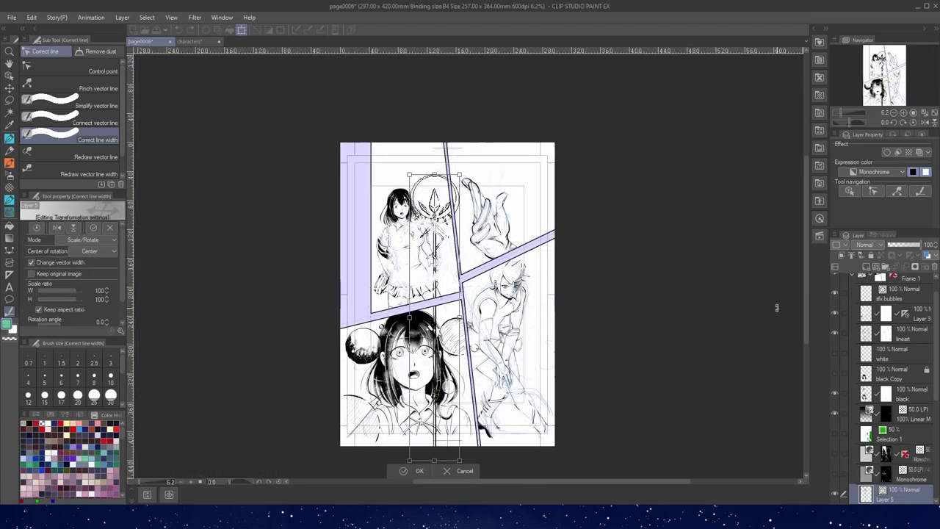
pyautogui.click(57, 265)
pyautogui.moveTo(459, 173); pyautogui.dragTo(491, 449)
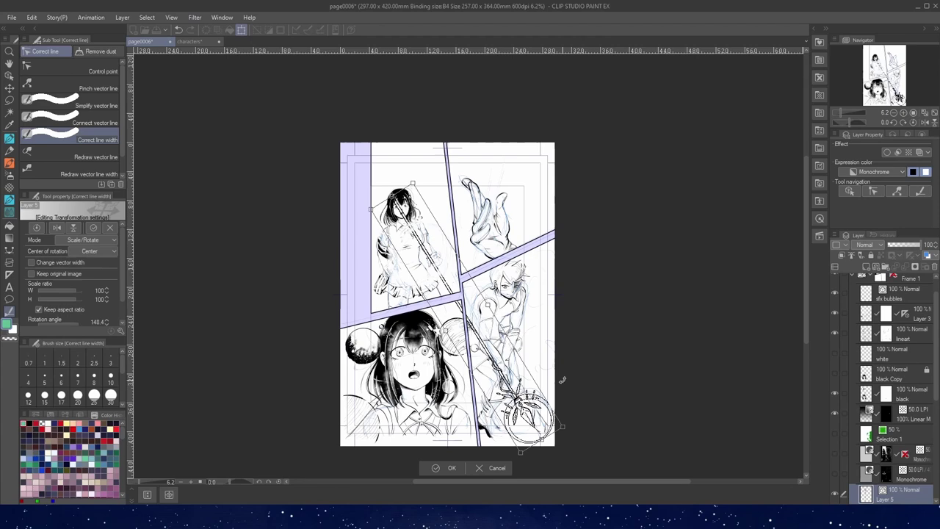
pyautogui.scroll(2, 562, 381)
pyautogui.moveTo(569, 472); pyautogui.dragTo(562, 441)
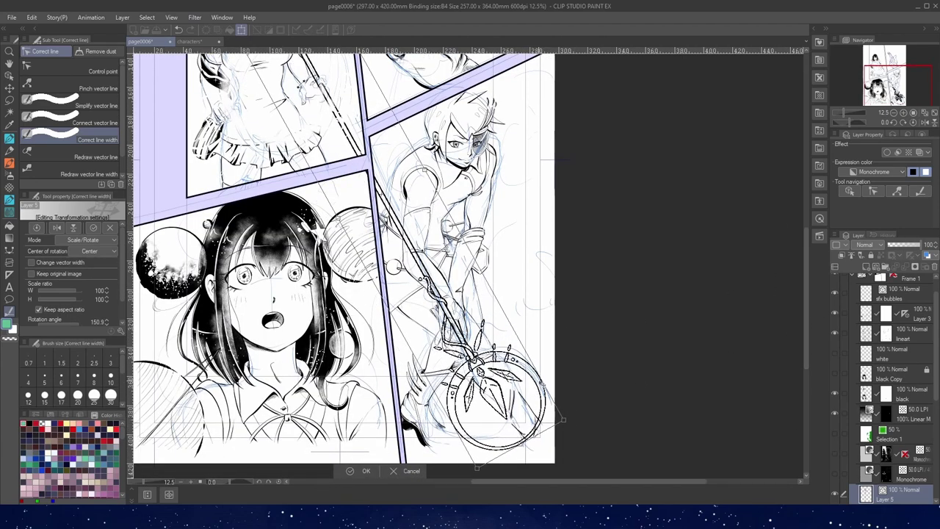
pyautogui.moveTo(804, 346); pyautogui.dragTo(804, 367)
pyautogui.moveTo(470, 415); pyautogui.dragTo(476, 443)
pyautogui.moveTo(520, 341)
pyautogui.mouseDown()
pyautogui.moveTo(517, 333)
pyautogui.moveTo(592, 370)
pyautogui.moveTo(577, 396)
pyautogui.moveTo(517, 354)
pyautogui.mouseUp()
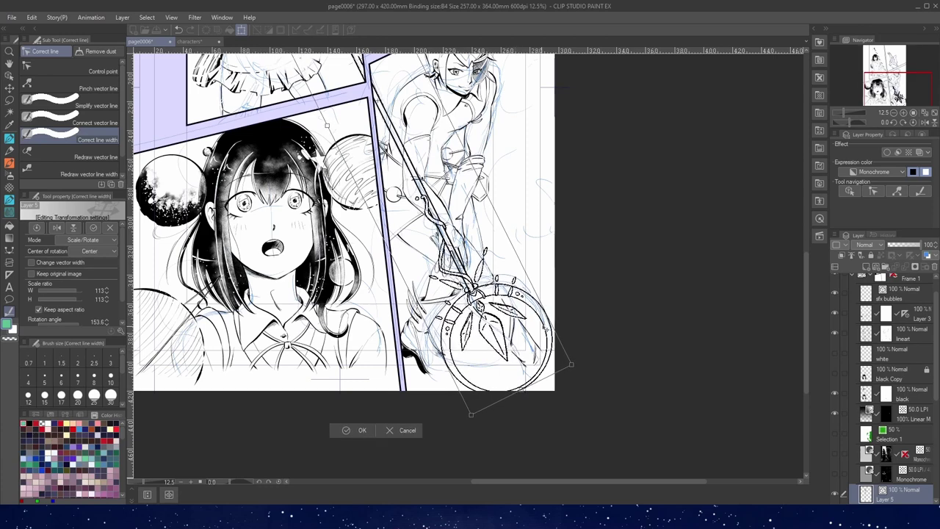
pyautogui.click(362, 430)
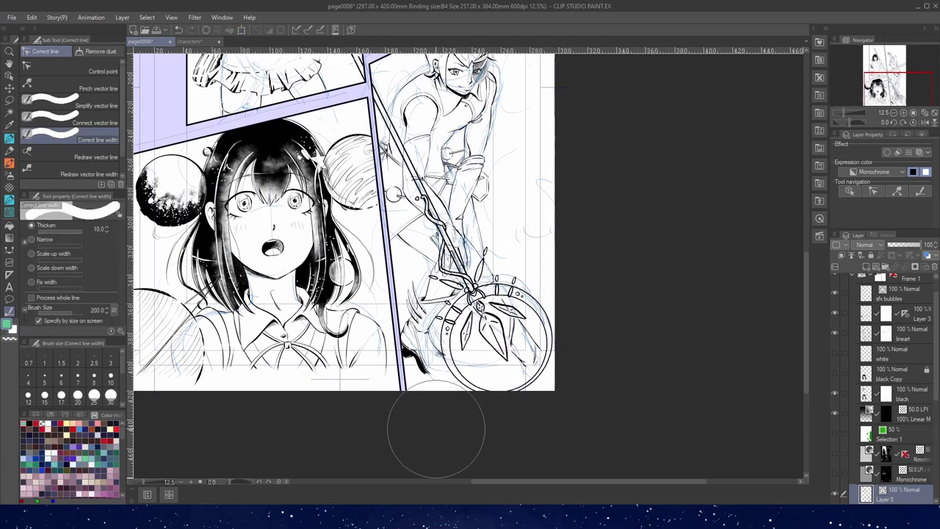
pyautogui.moveTo(806, 323); pyautogui.dragTo(826, 223)
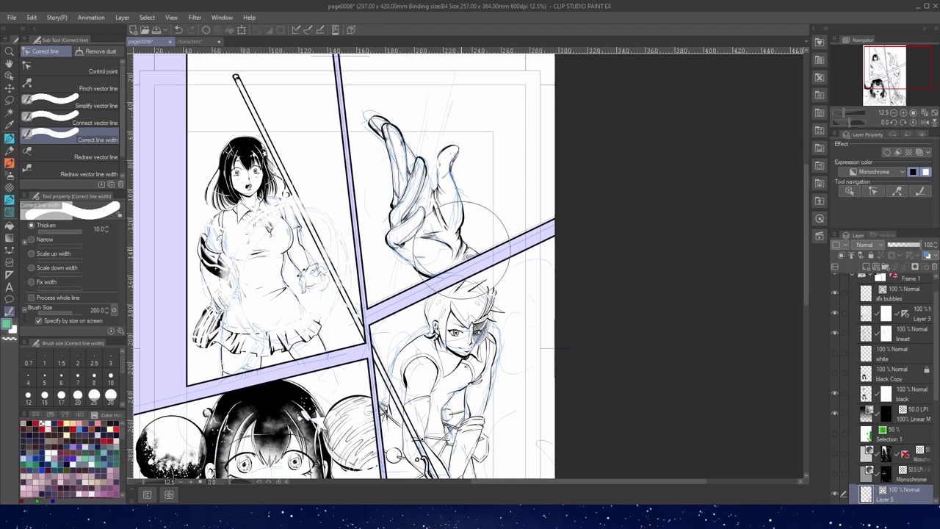
pyautogui.press('e')
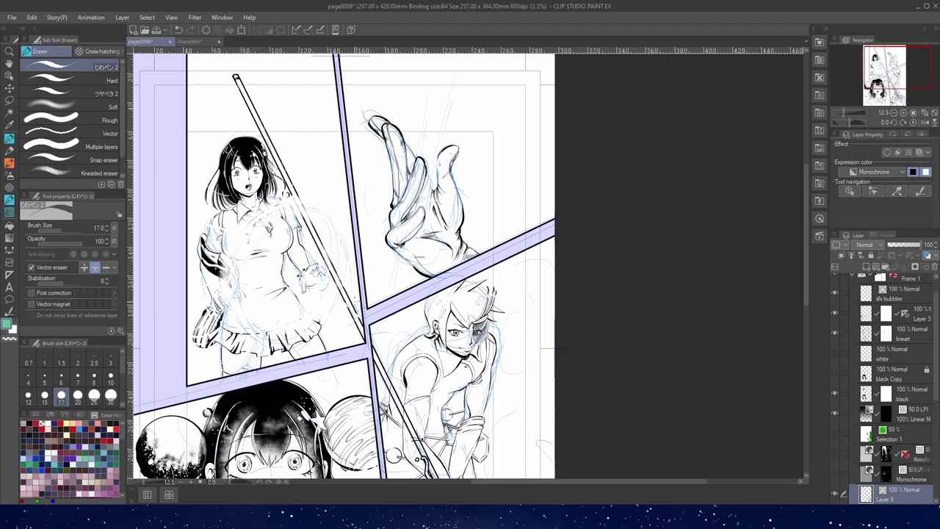
pyautogui.click(236, 78)
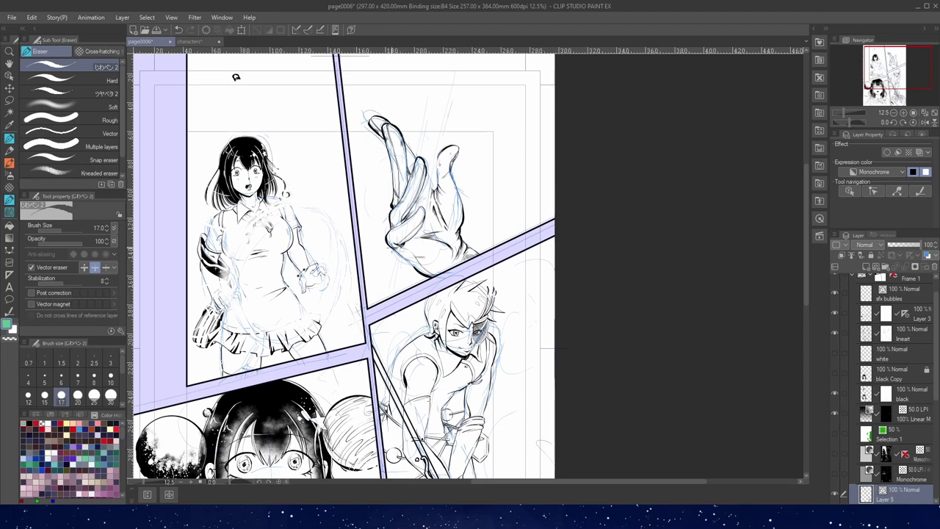
pyautogui.hotkey('ctrl', 'z')
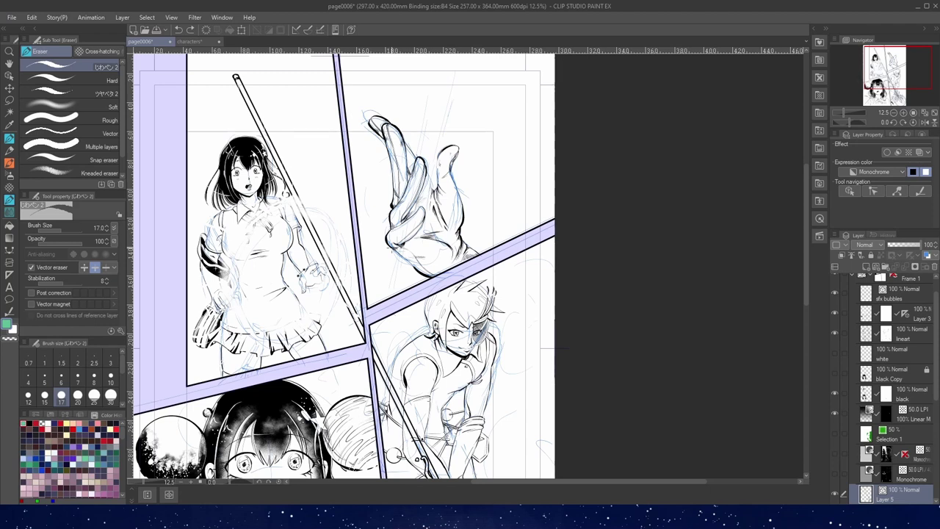
pyautogui.click(891, 255)
pyautogui.moveTo(326, 293); pyautogui.dragTo(242, 78)
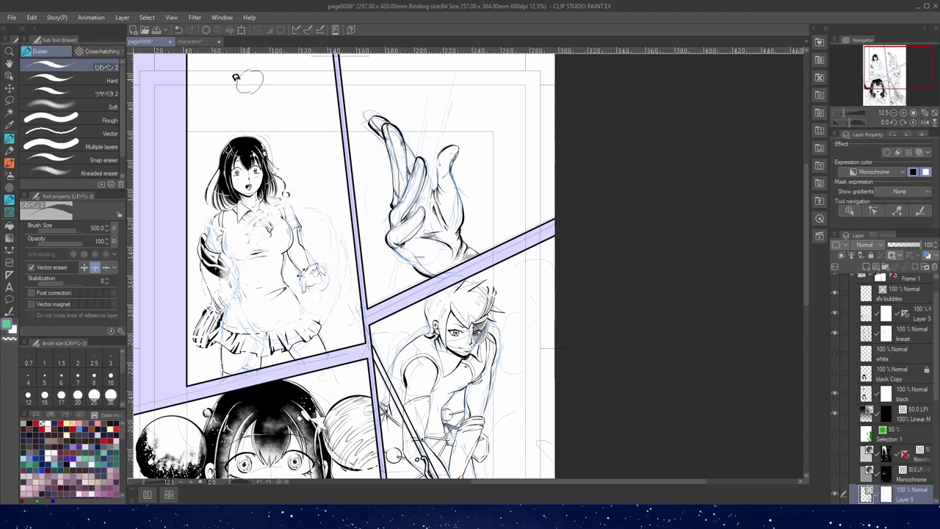
pyautogui.click(834, 312)
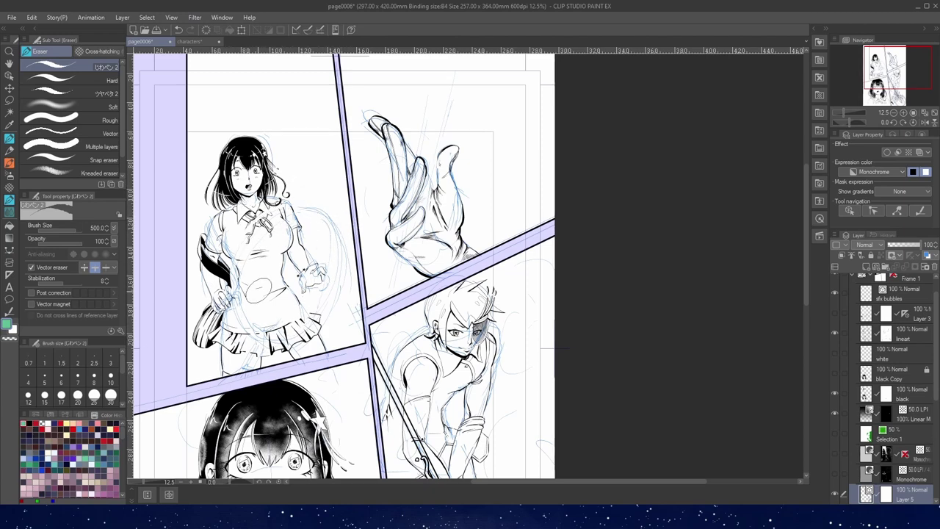
# Copy the staff from the characters file and paste it onto the girl in the upper-left panel
pyautogui.click(206, 41)
pyautogui.press('o')
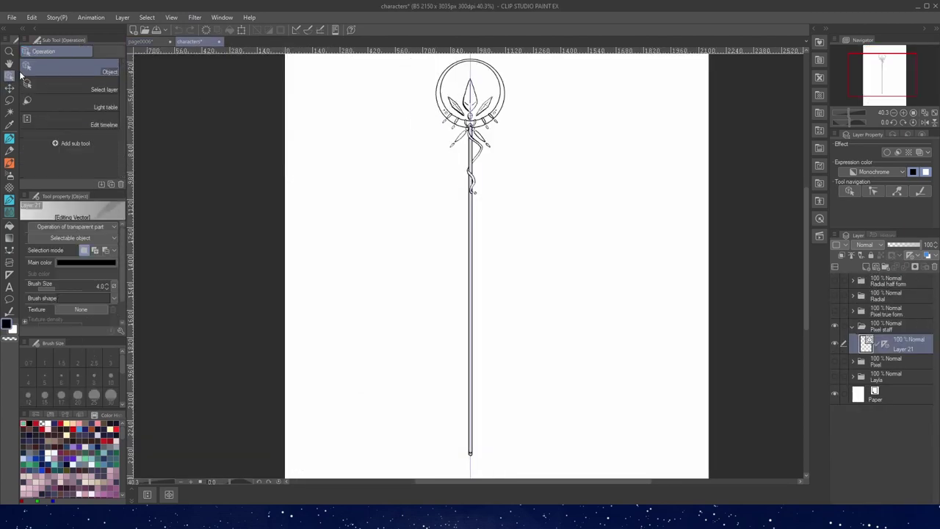
pyautogui.moveTo(420, 58); pyautogui.dragTo(519, 457)
pyautogui.click(147, 41)
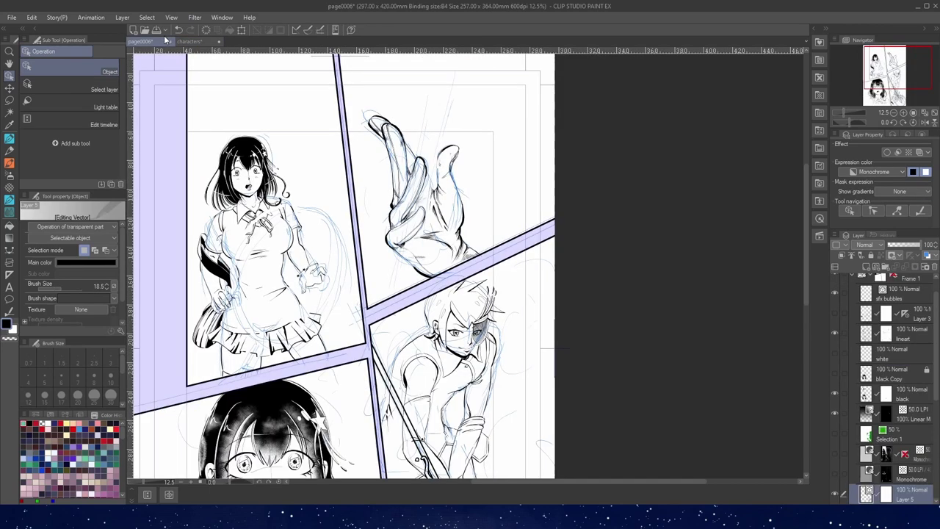
pyautogui.hotkey('ctrl', 'v')
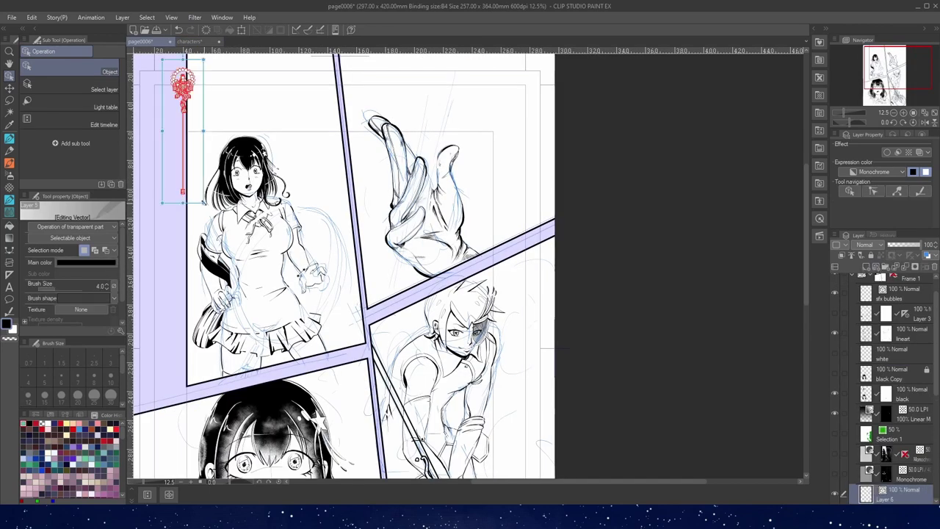
pyautogui.moveTo(202, 109); pyautogui.dragTo(262, 165)
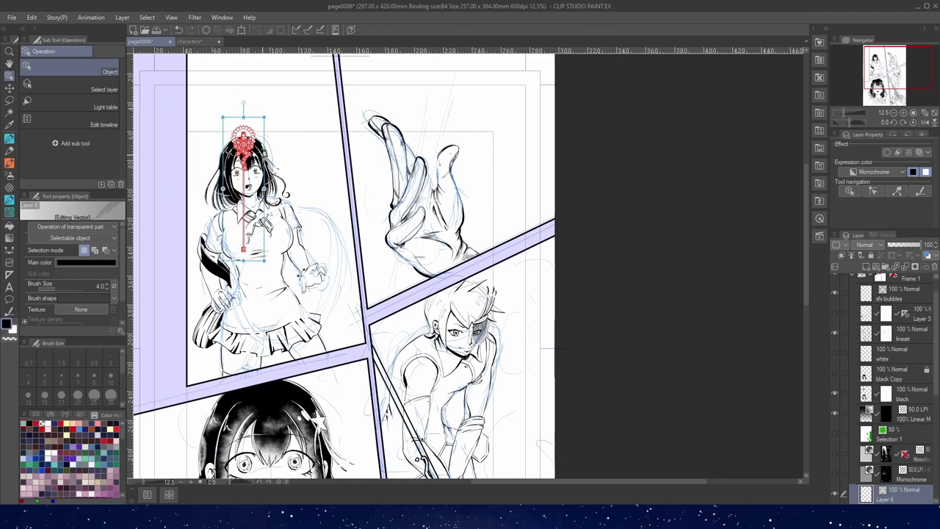
# Enlarge the staff to about 270%, then rescale it to 117% and tilt it 7.2°
pyautogui.hotkey('ctrl', 't')
pyautogui.moveTo(264, 117); pyautogui.dragTo(331, 179)
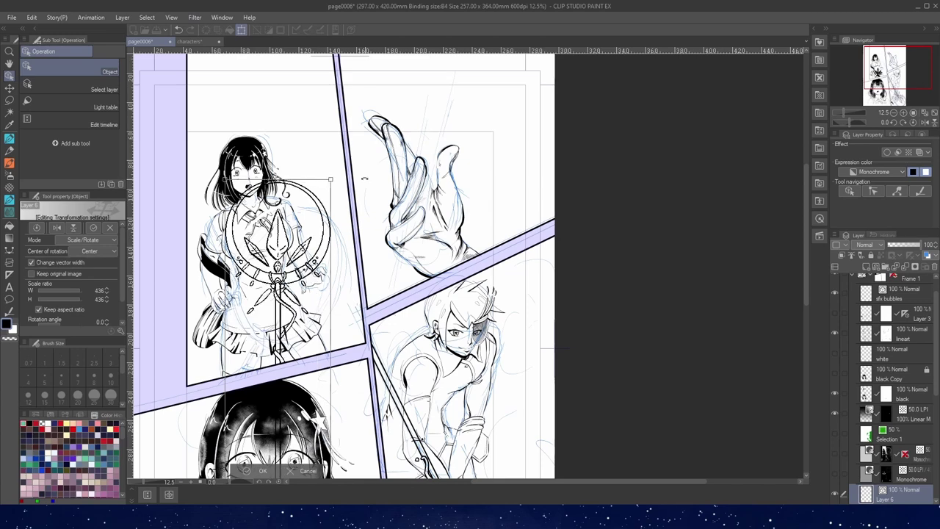
pyautogui.click(260, 471)
pyautogui.hotkey('ctrl', 't')
pyautogui.moveTo(331, 175); pyautogui.dragTo(310, 250)
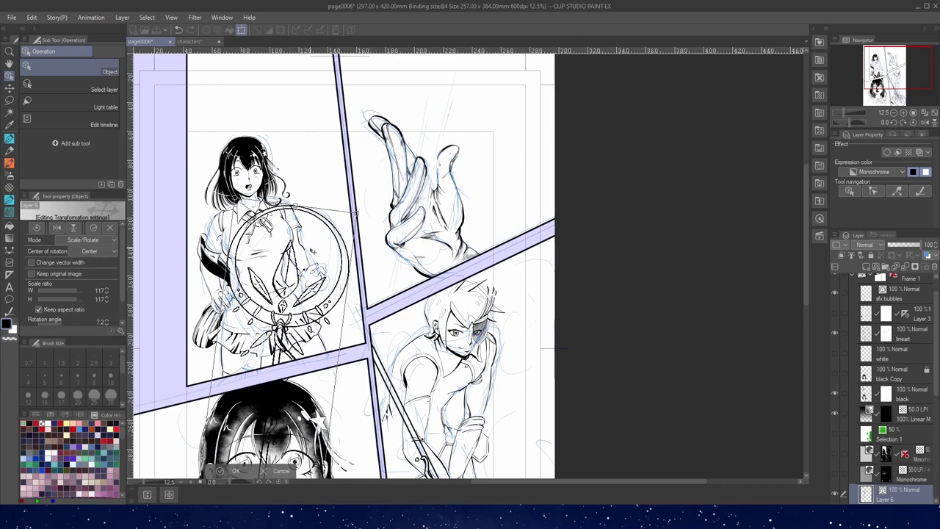
# Skew the ring's four corners in Free Transform mode into a tilted perspective oval
pyautogui.click(235, 469)
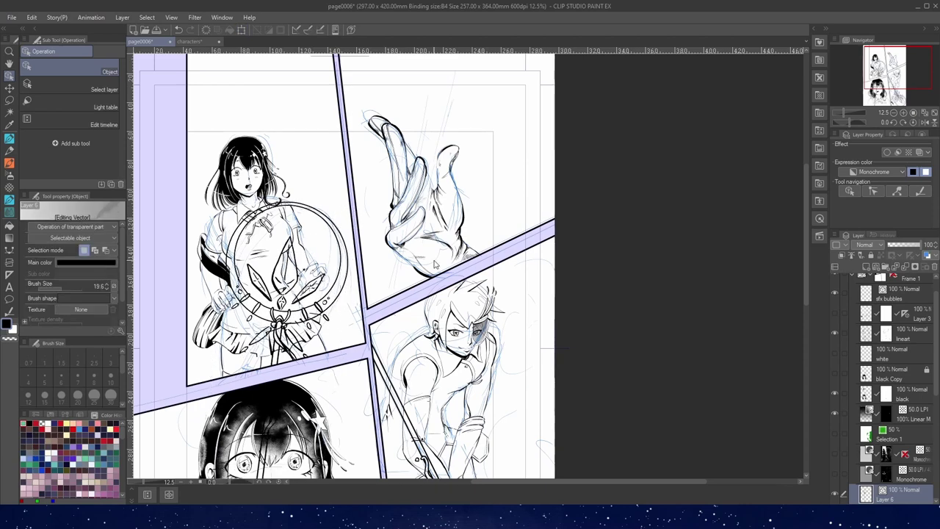
pyautogui.click(240, 31)
pyautogui.click(89, 240)
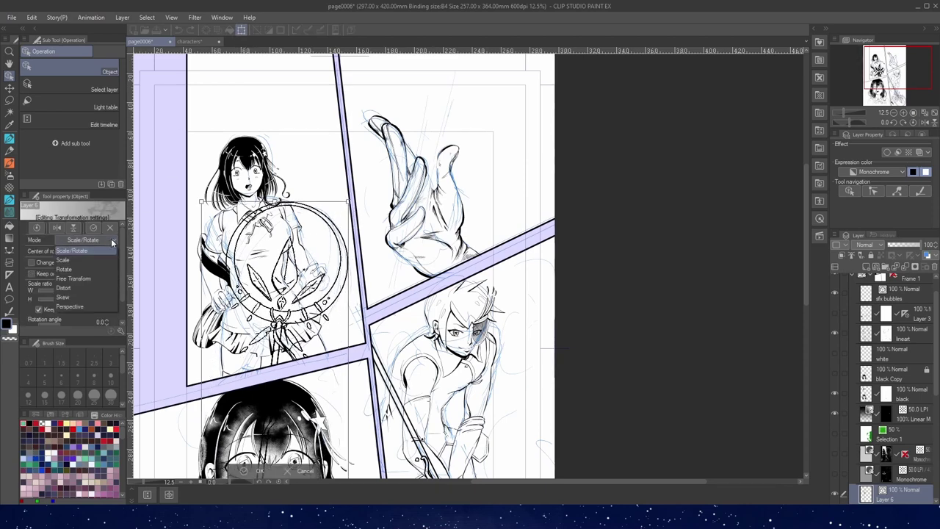
pyautogui.click(87, 277)
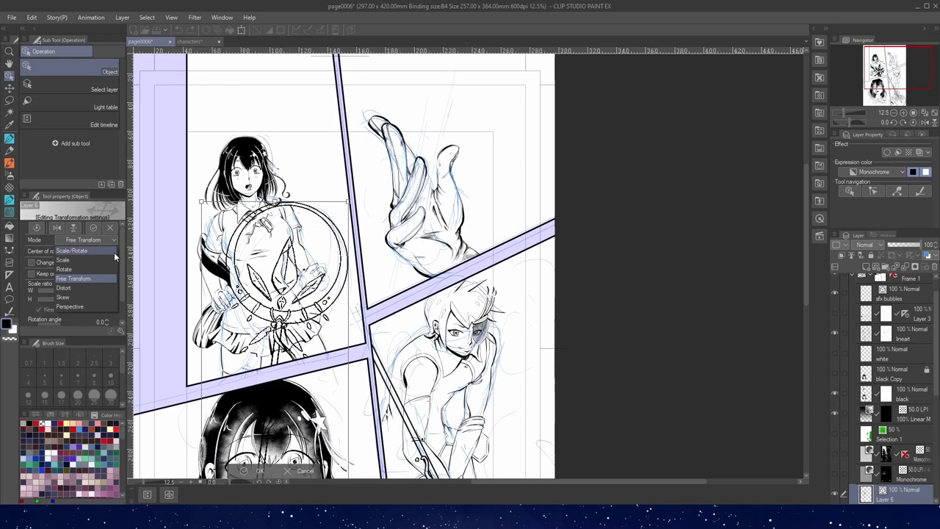
pyautogui.click(81, 278)
pyautogui.moveTo(200, 205); pyautogui.dragTo(206, 224)
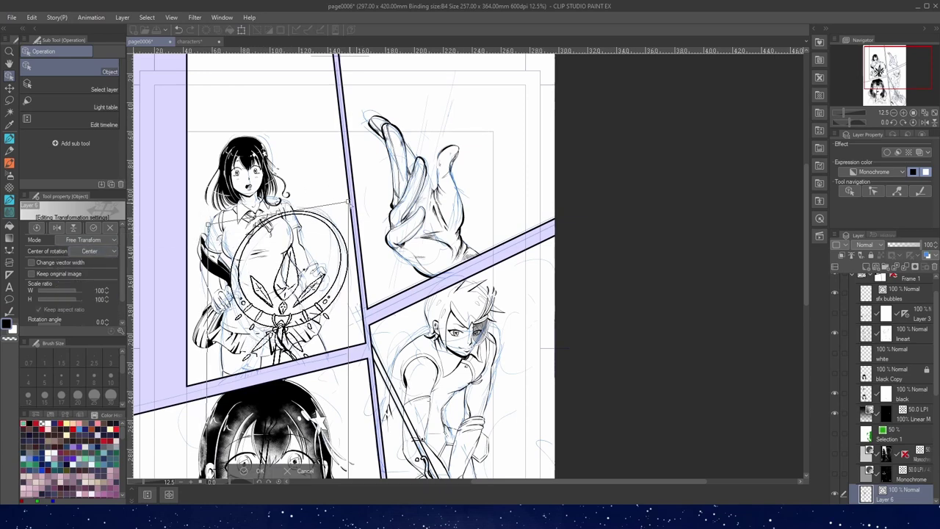
pyautogui.moveTo(349, 202); pyautogui.dragTo(335, 188)
pyautogui.hotkey('ctrl', '-')
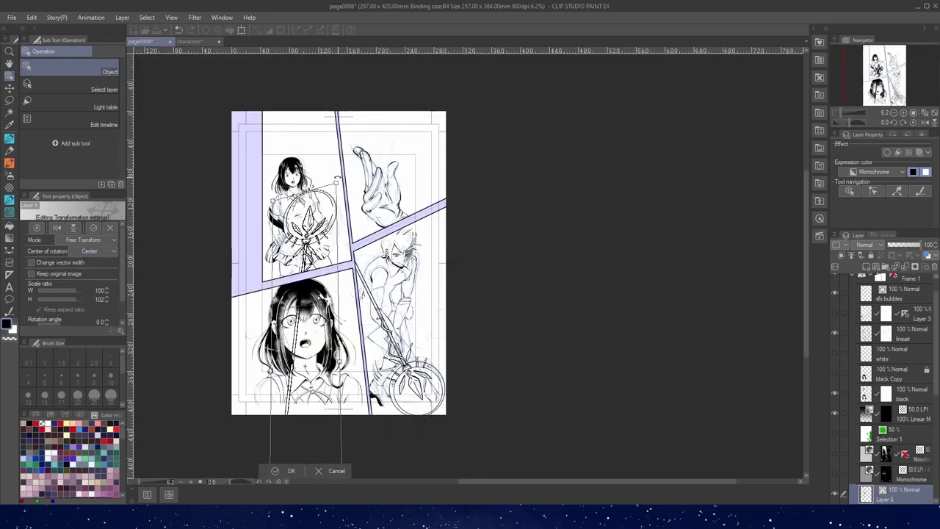
pyautogui.moveTo(806, 227); pyautogui.dragTo(798, 278)
pyautogui.moveTo(270, 432); pyautogui.dragTo(282, 416)
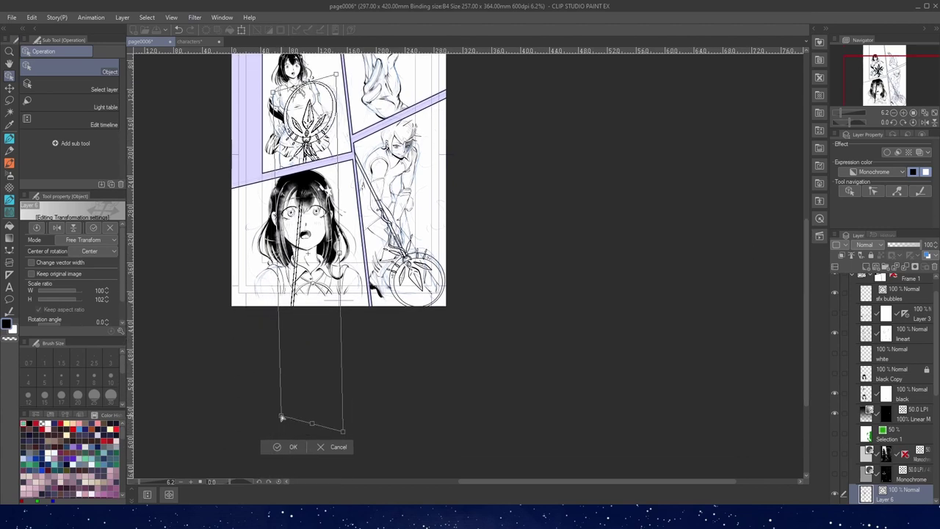
pyautogui.moveTo(340, 438); pyautogui.dragTo(293, 429)
pyautogui.click(283, 456)
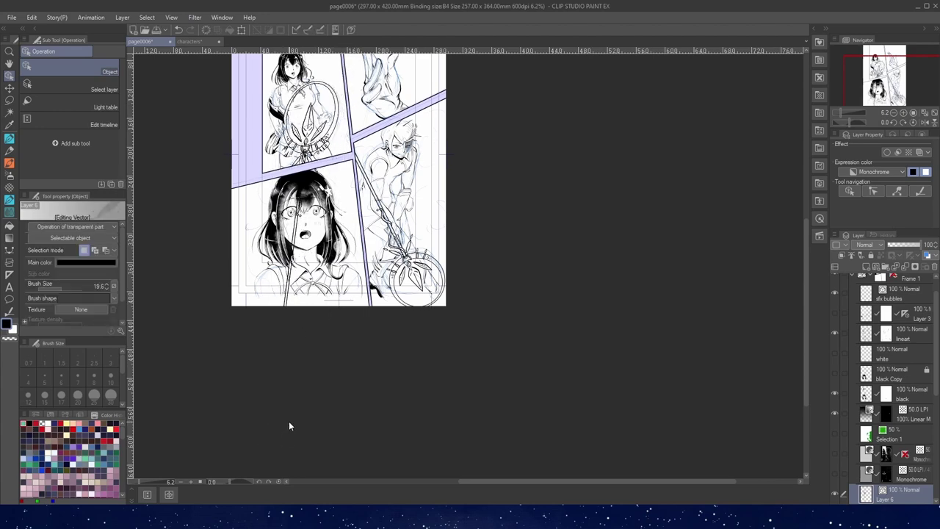
# Erase and redraw the ring's inner gem lines to match the tilt
pyautogui.scroll(2, 316, 87)
pyautogui.scroll(2, 301, 82)
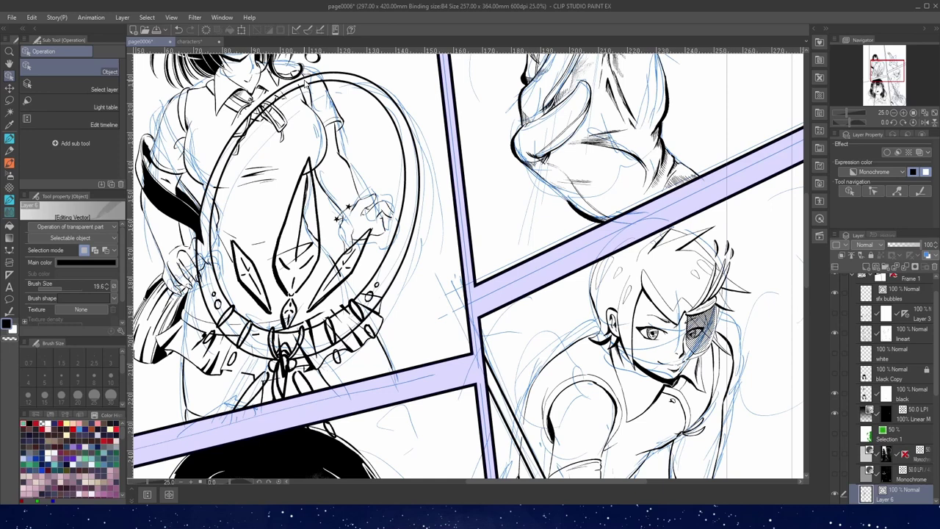
pyautogui.press('p')
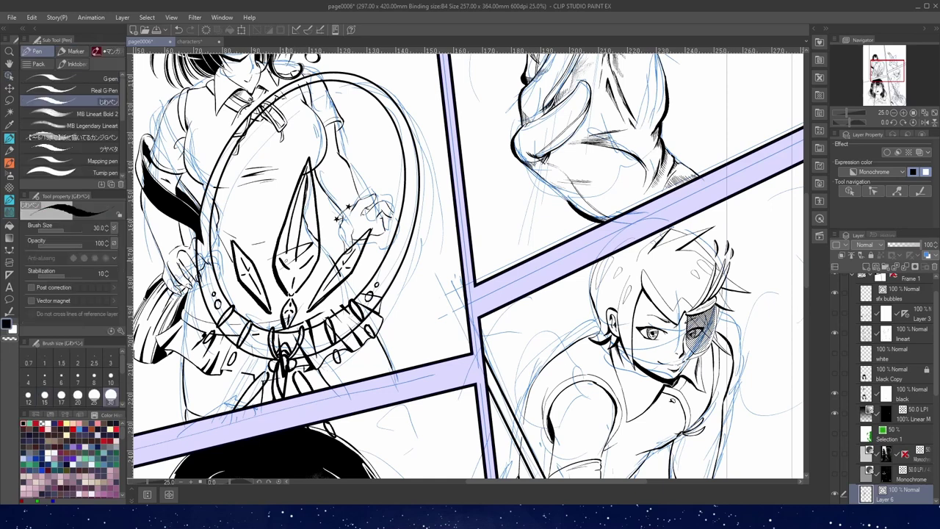
pyautogui.scroll(1, 321, 171)
pyautogui.press('e')
pyautogui.moveTo(294, 180); pyautogui.dragTo(279, 323)
pyautogui.press('p')
pyautogui.moveTo(256, 287); pyautogui.dragTo(305, 283)
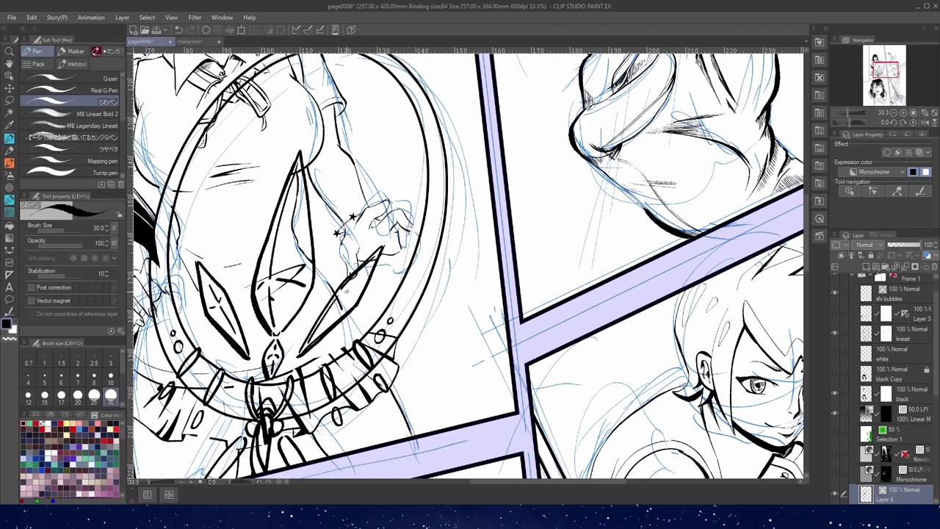
pyautogui.press('e')
pyautogui.press('p')
# Redraw the left beads with wrap-around strokes and clean up their old lines
pyautogui.scroll(-2, 470, 264)
pyautogui.scroll(1, 470, 265)
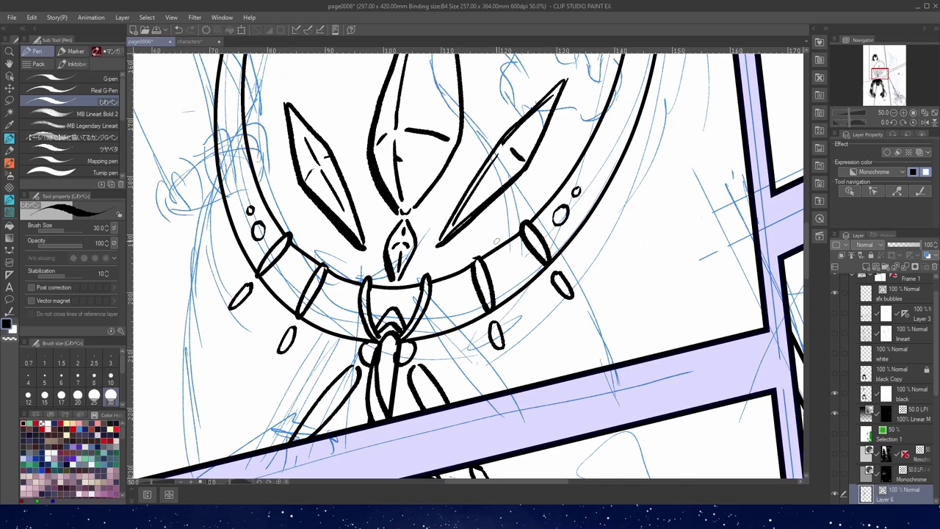
pyautogui.moveTo(317, 268)
pyautogui.mouseDown()
pyautogui.moveTo(295, 310)
pyautogui.moveTo(304, 311)
pyautogui.mouseUp()
pyautogui.moveTo(283, 234)
pyautogui.mouseDown()
pyautogui.moveTo(257, 270)
pyautogui.moveTo(311, 229)
pyautogui.mouseUp()
pyautogui.press('e')
pyautogui.press('p')
pyautogui.press('e')
pyautogui.moveTo(327, 265); pyautogui.dragTo(293, 317)
pyautogui.press('p')
pyautogui.moveTo(329, 262); pyautogui.dragTo(292, 317)
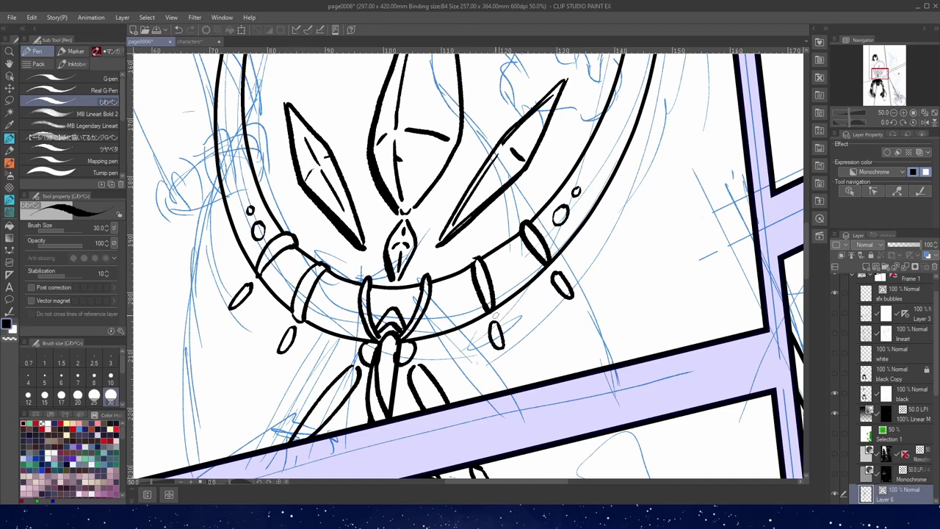
pyautogui.moveTo(250, 282); pyautogui.dragTo(229, 307)
pyautogui.moveTo(254, 282); pyautogui.dragTo(235, 306)
pyautogui.moveTo(293, 326); pyautogui.dragTo(275, 351)
pyautogui.press('e')
pyautogui.moveTo(249, 285); pyautogui.dragTo(231, 307)
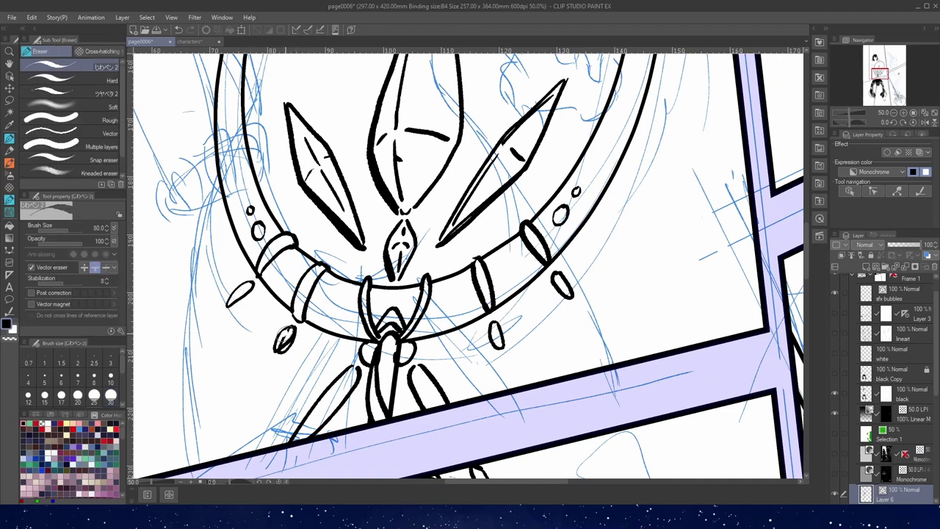
pyautogui.moveTo(292, 327); pyautogui.dragTo(278, 351)
pyautogui.moveTo(323, 296); pyautogui.dragTo(311, 309)
pyautogui.press('p')
# Add wrap-around strokes to the right beads and erase their old lines
pyautogui.moveTo(483, 304); pyautogui.dragTo(486, 315)
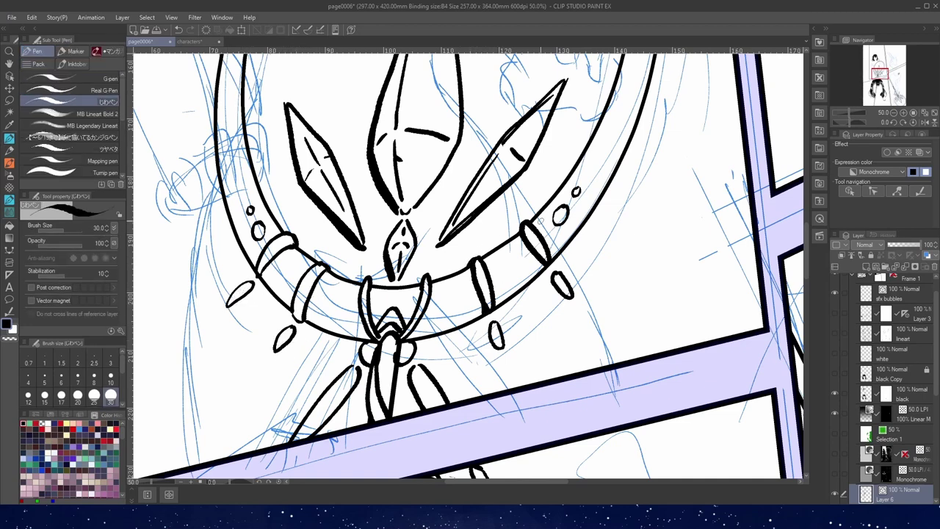
pyautogui.moveTo(516, 223); pyautogui.dragTo(543, 265)
pyautogui.press('e')
pyautogui.moveTo(517, 222); pyautogui.dragTo(545, 259)
pyautogui.press('p')
pyautogui.press('e')
pyautogui.moveTo(472, 228)
pyautogui.mouseDown()
pyautogui.moveTo(484, 306)
pyautogui.moveTo(484, 274)
pyautogui.mouseUp()
pyautogui.moveTo(480, 296); pyautogui.dragTo(492, 311)
pyautogui.press('p')
pyautogui.press('e')
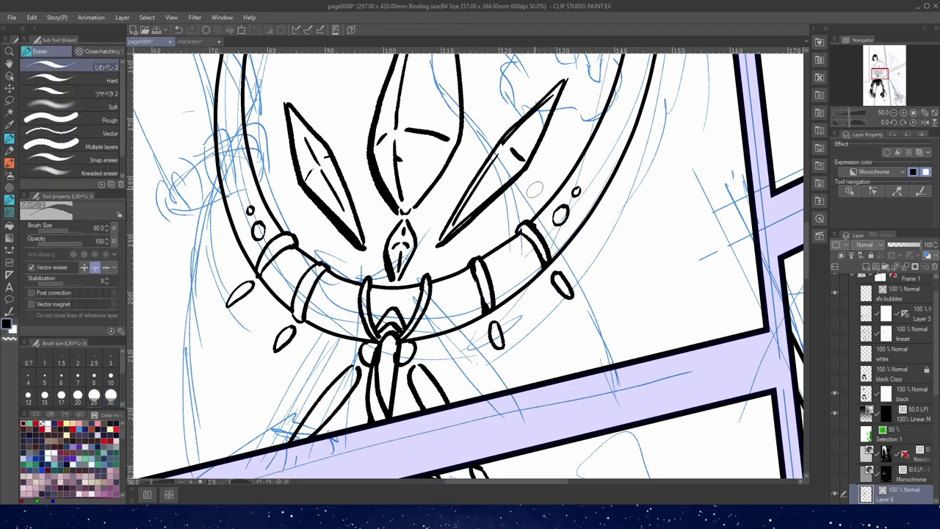
pyautogui.scroll(-3, 471, 350)
pyautogui.scroll(3, 361, 137)
pyautogui.press('p')
# Draw an inner rim line around the ring, checking it on a horizontally flipped canvas
pyautogui.moveTo(361, 138)
pyautogui.mouseDown()
pyautogui.moveTo(260, 283)
pyautogui.moveTo(234, 470)
pyautogui.mouseUp()
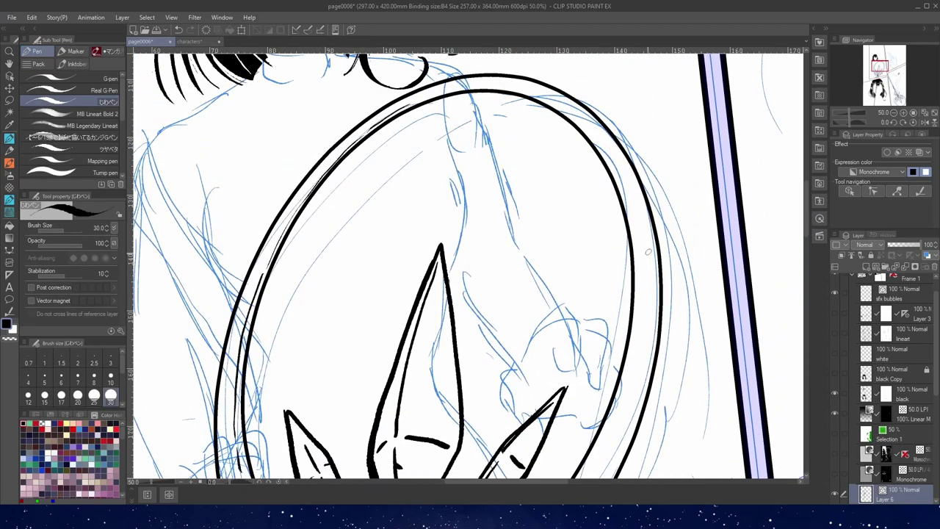
pyautogui.moveTo(650, 297); pyautogui.dragTo(642, 376)
pyautogui.hotkey('ctrl', 'z')
pyautogui.press('h')
pyautogui.moveTo(288, 246)
pyautogui.mouseDown()
pyautogui.moveTo(286, 331)
pyautogui.moveTo(315, 470)
pyautogui.moveTo(316, 253)
pyautogui.mouseUp()
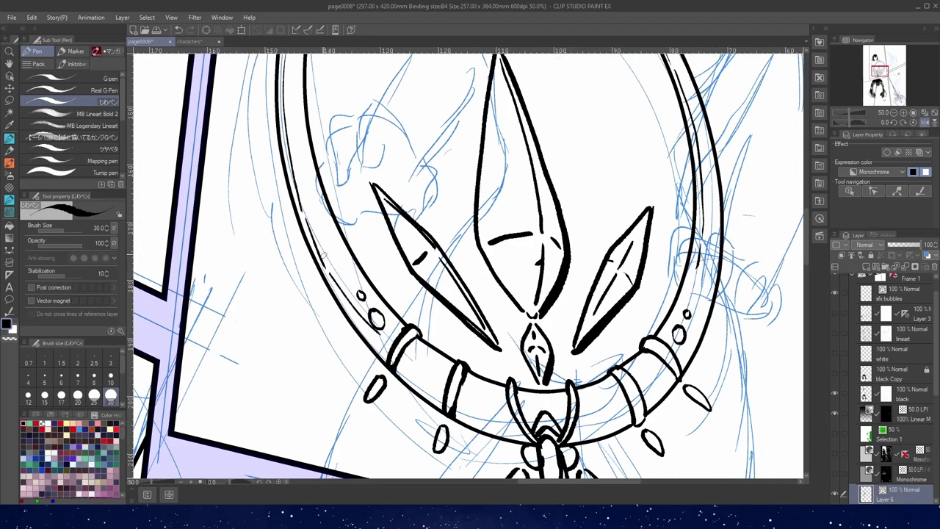
pyautogui.moveTo(400, 367); pyautogui.dragTo(513, 431)
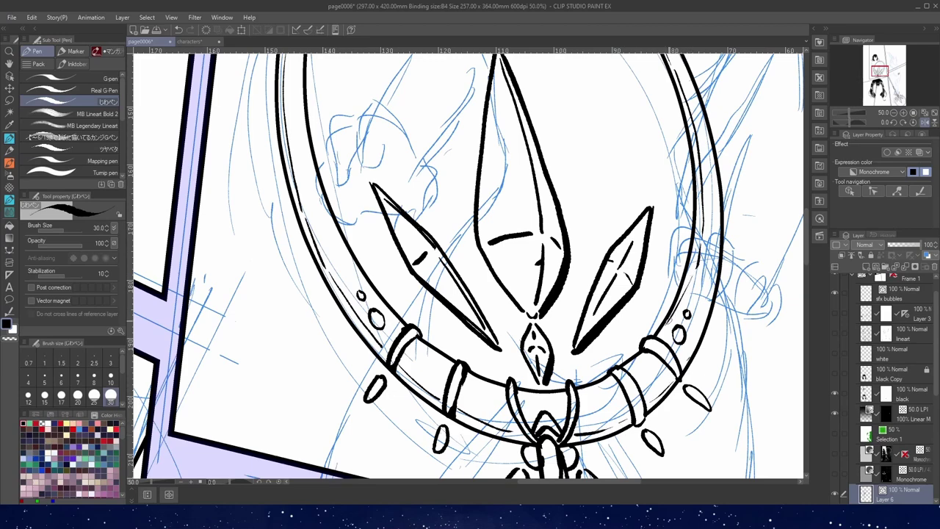
pyautogui.press('h')
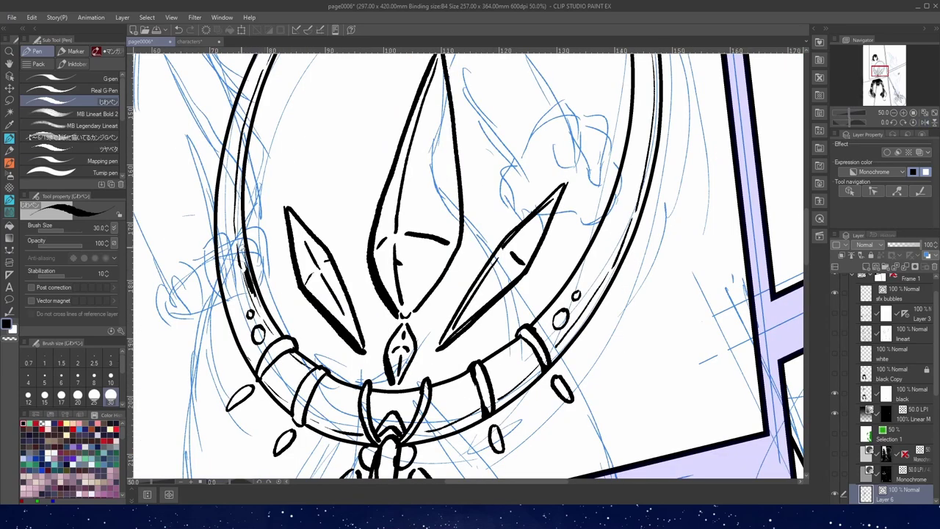
pyautogui.hotkey('ctrl', '-')
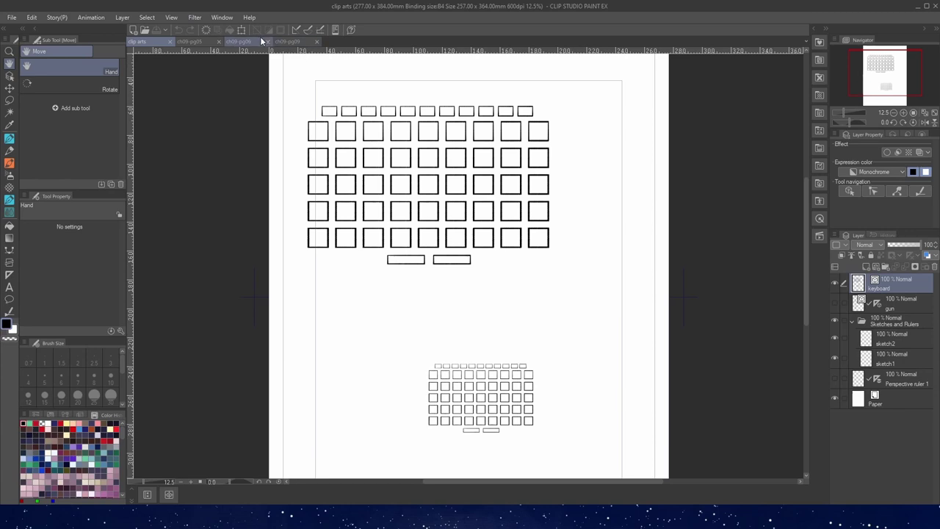
# View the ch09-pg05 page, then return to the clip arts document's gun drawings
pyautogui.click(203, 44)
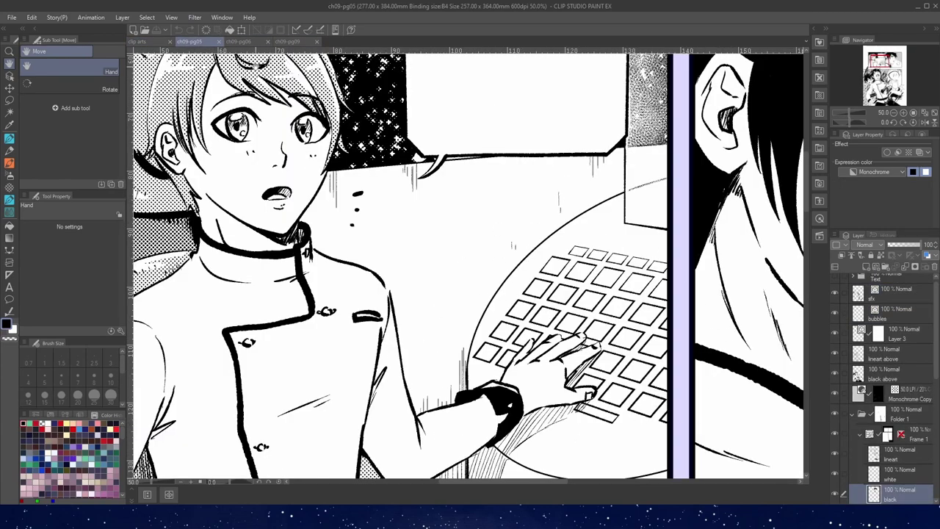
pyautogui.click(140, 43)
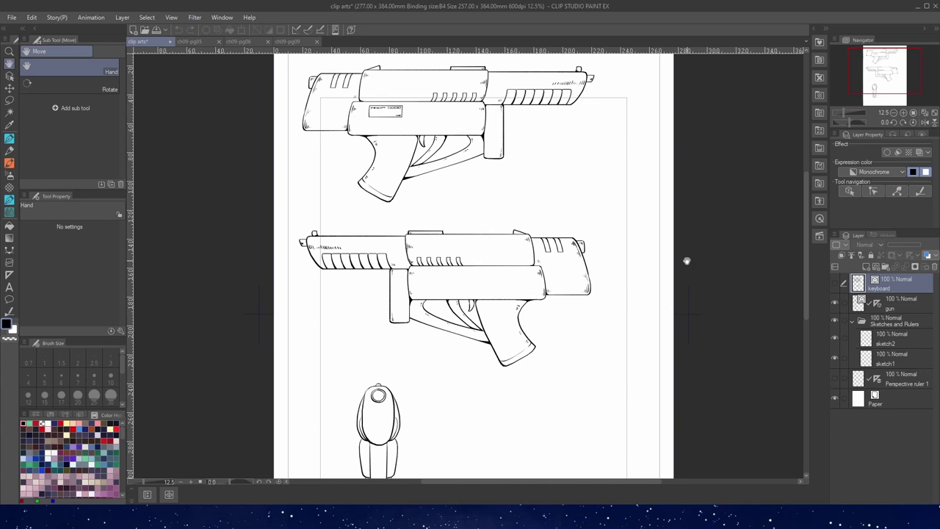
# Look at the ch09-pg06 page, then open ch09-pg09 with the gun scene
pyautogui.click(250, 41)
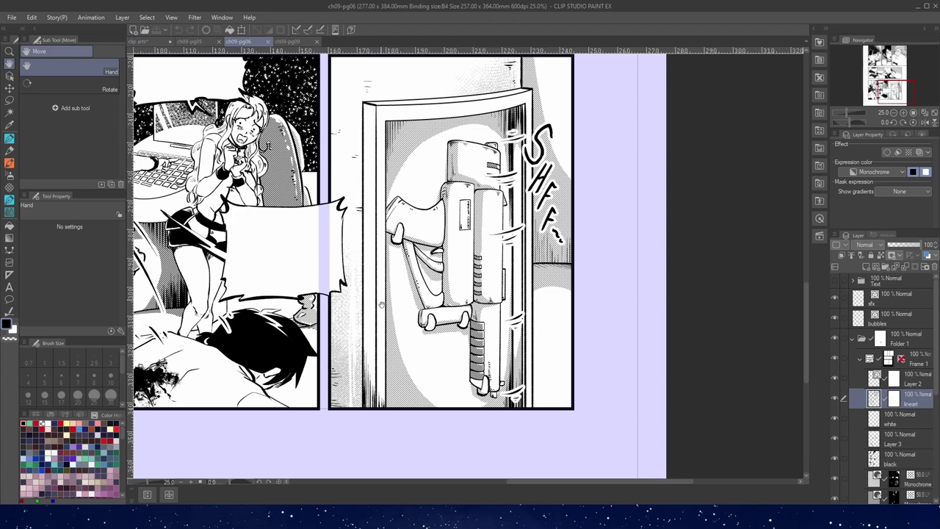
pyautogui.click(299, 43)
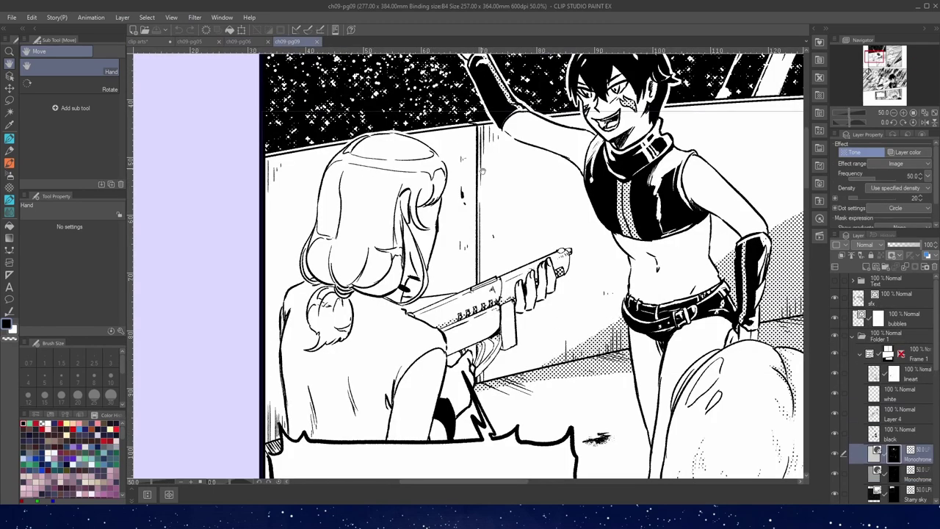